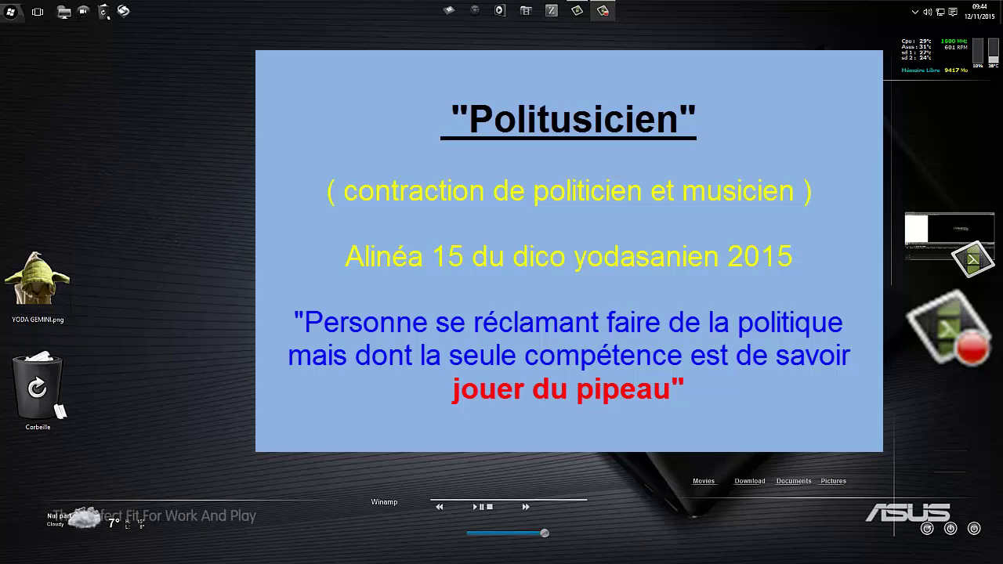
# - Move the YODA GEMINI.png file from the desktop to the Recycle Bin
pyautogui.moveTo(47, 274)
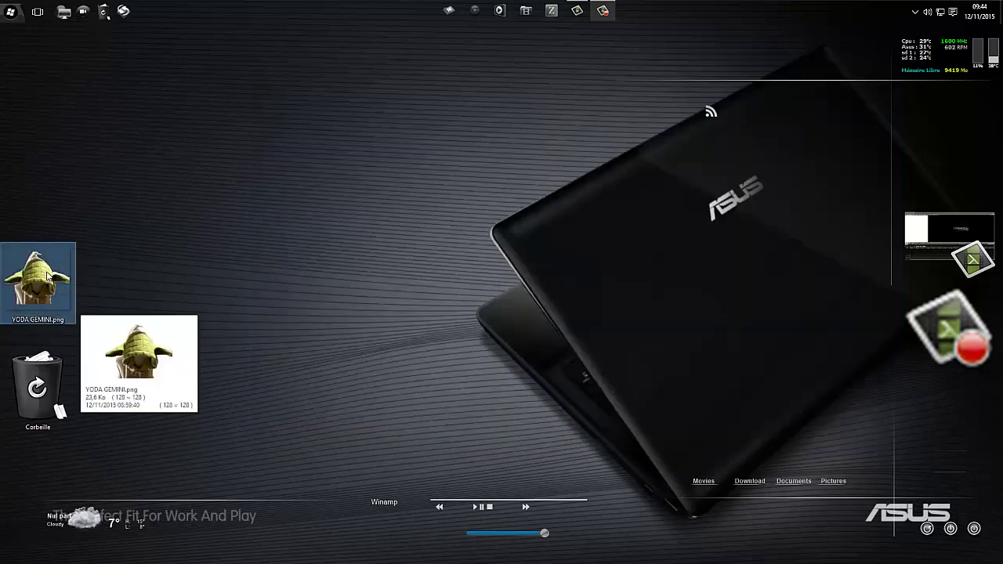
pyautogui.moveTo(48, 274); pyautogui.dragTo(49, 382)
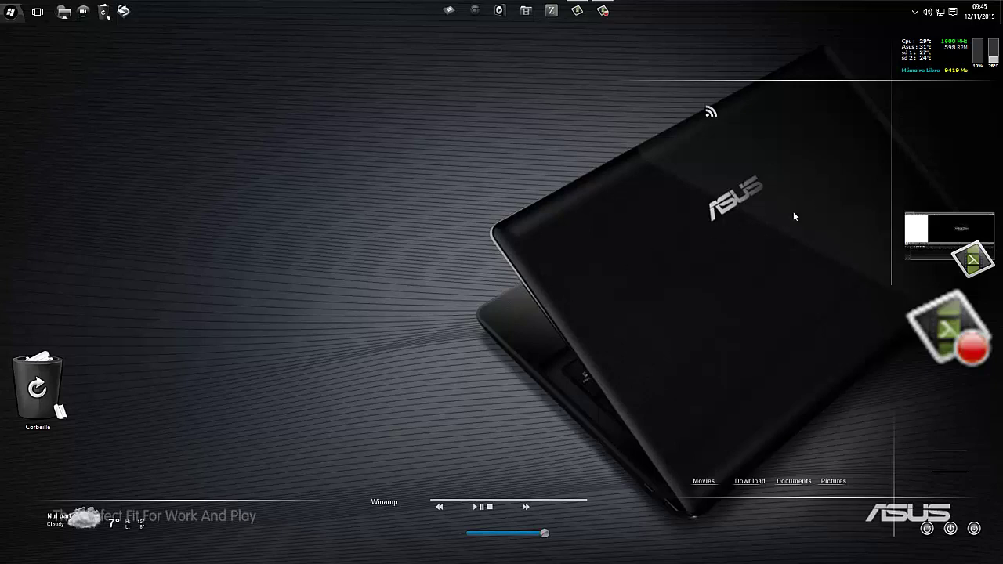
# - Open the Windows Defender page under Mise à jour et sécurité in the Windows settings
pyautogui.click(953, 11)
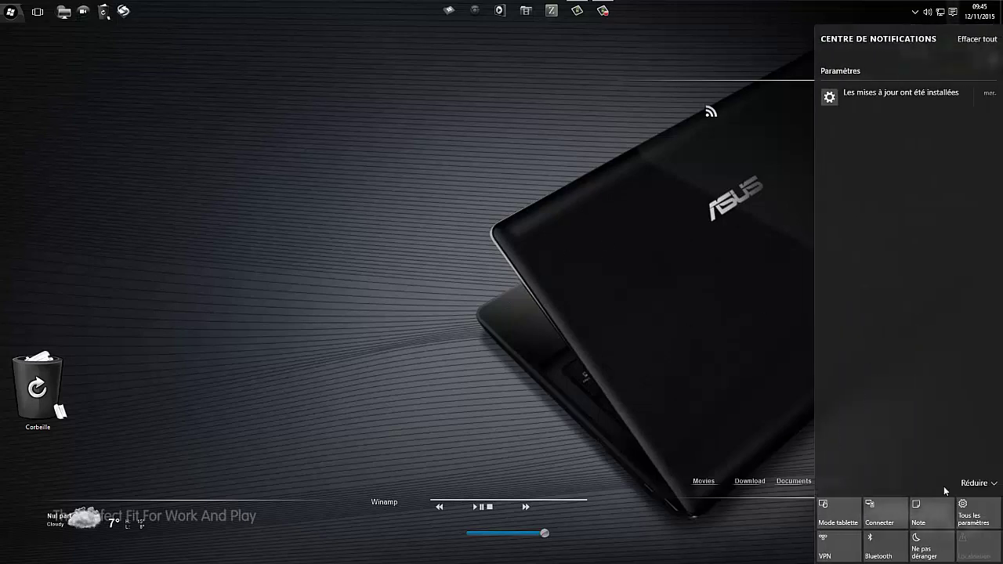
pyautogui.click(976, 513)
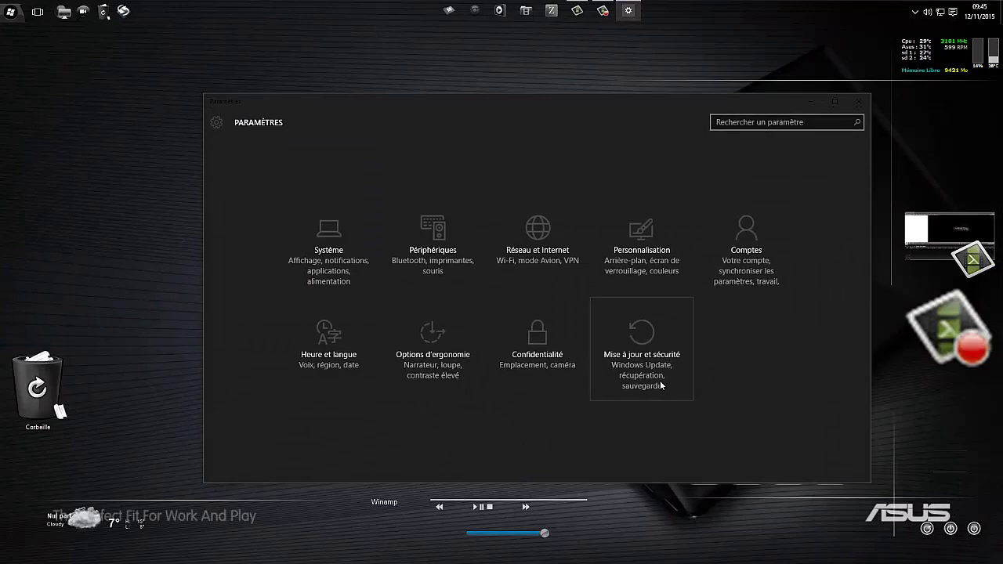
pyautogui.click(661, 384)
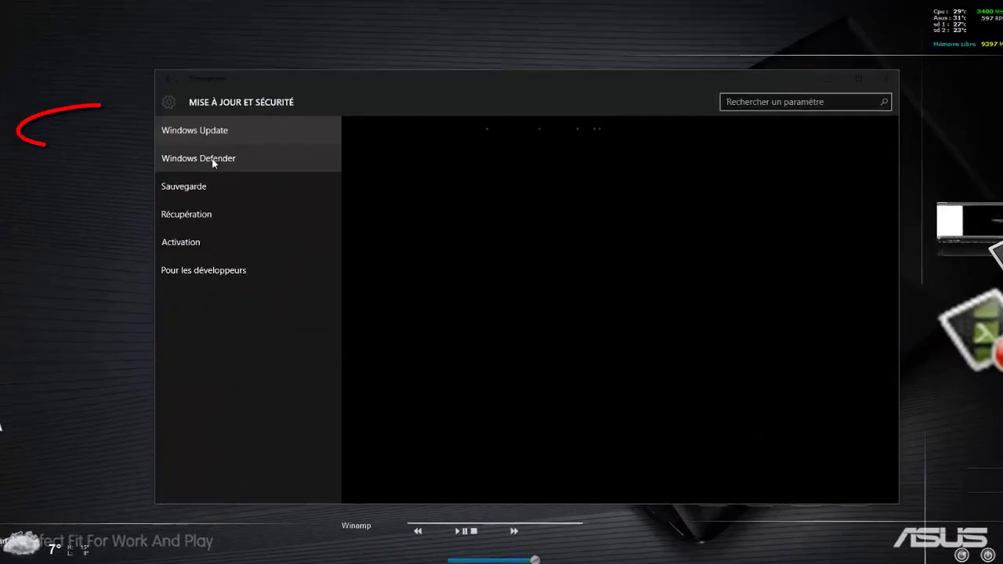
pyautogui.click(249, 173)
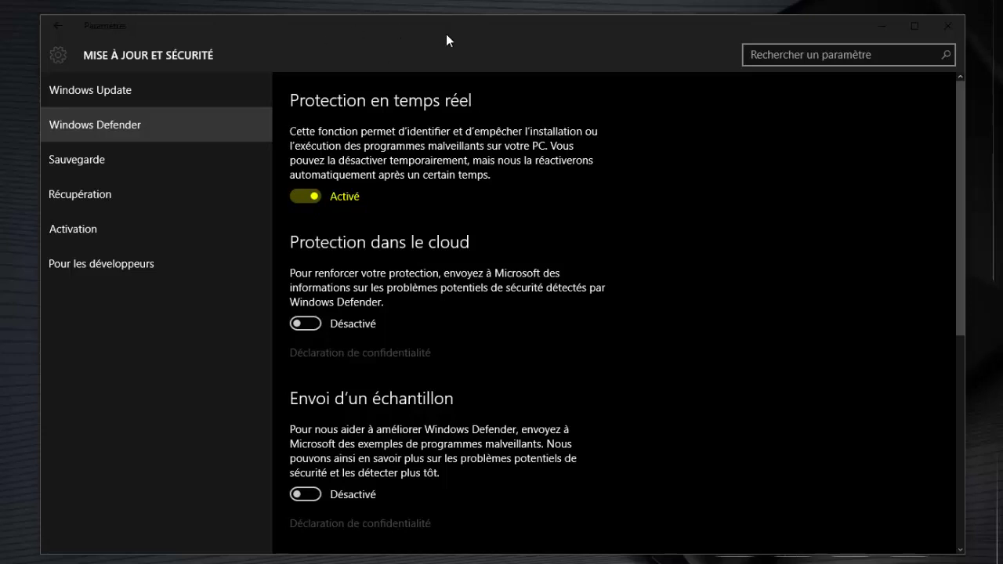
# - Review the Windows Defender protection options and the kinds of exclusions that can be added
pyautogui.moveTo(446, 34); pyautogui.dragTo(439, 31)
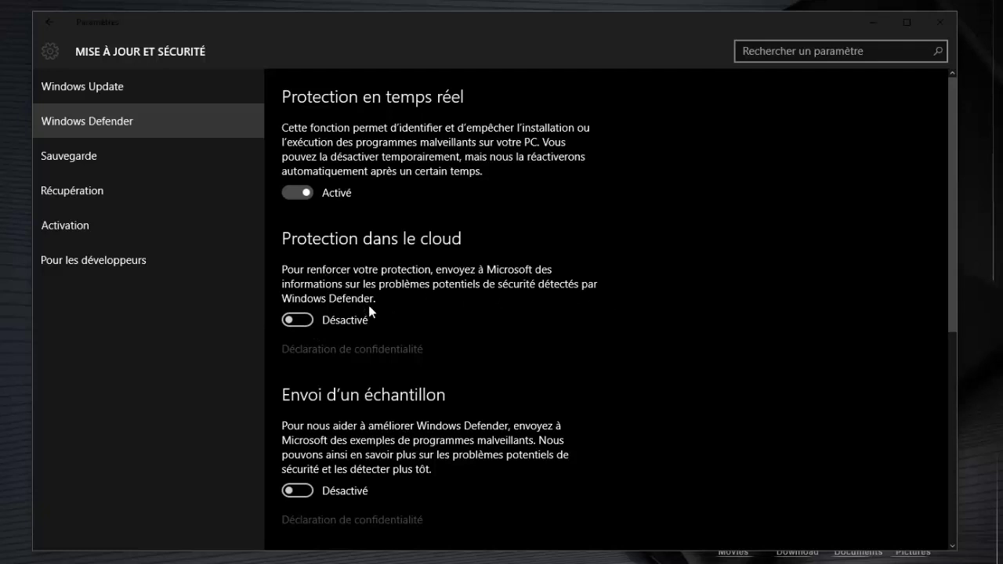
pyautogui.scroll(-3, 654, 363)
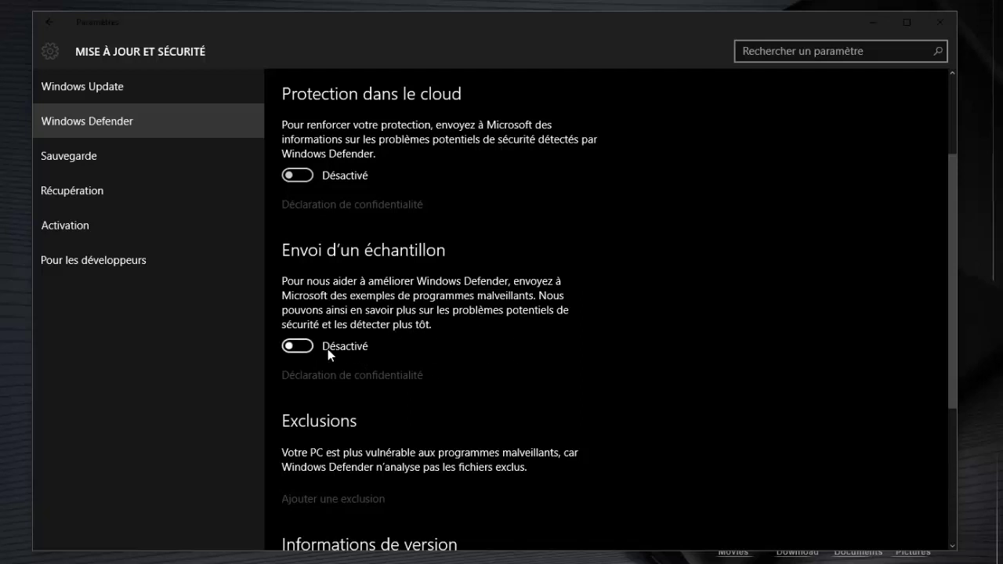
pyautogui.scroll(3, 702, 370)
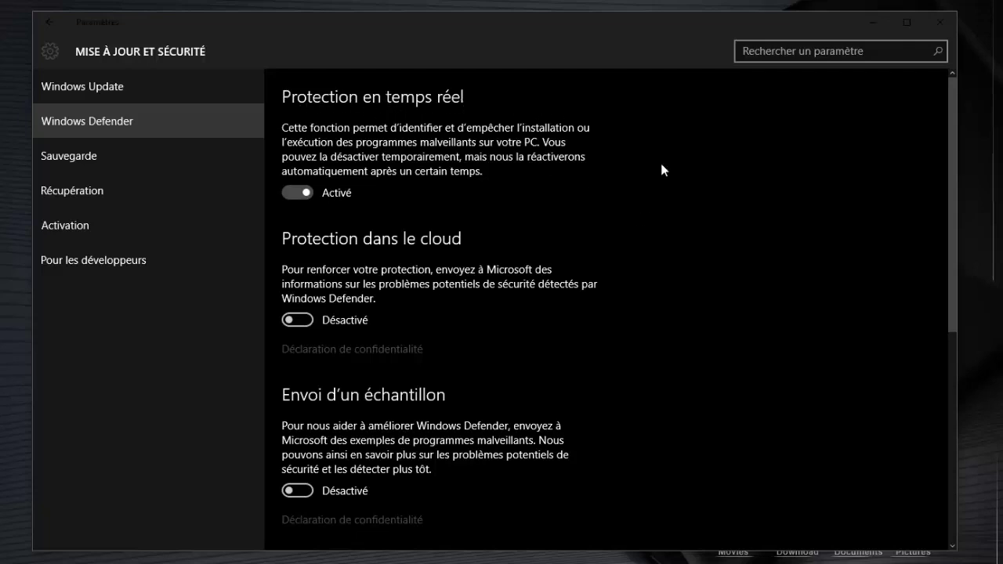
pyautogui.scroll(-7, 775, 236)
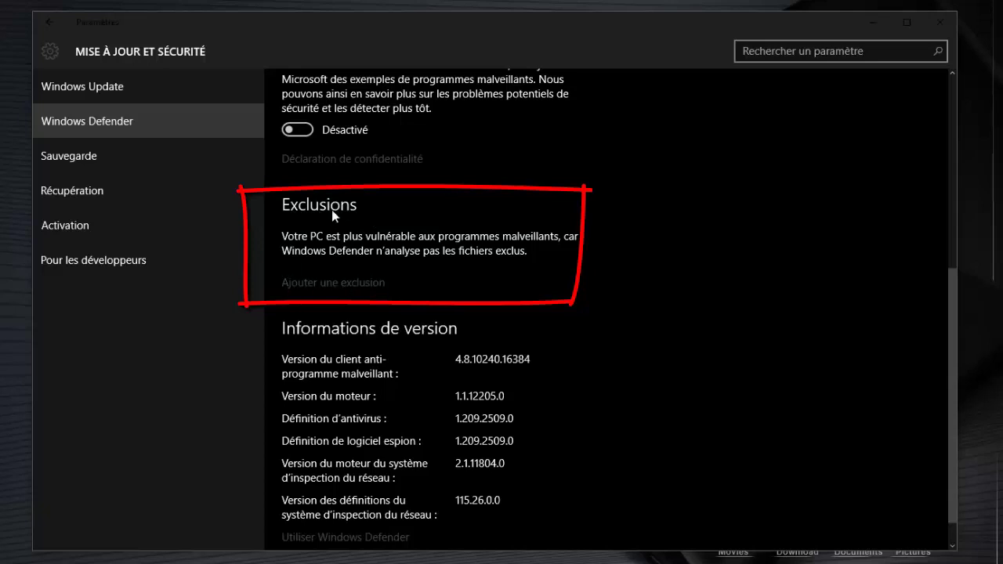
pyautogui.click(384, 284)
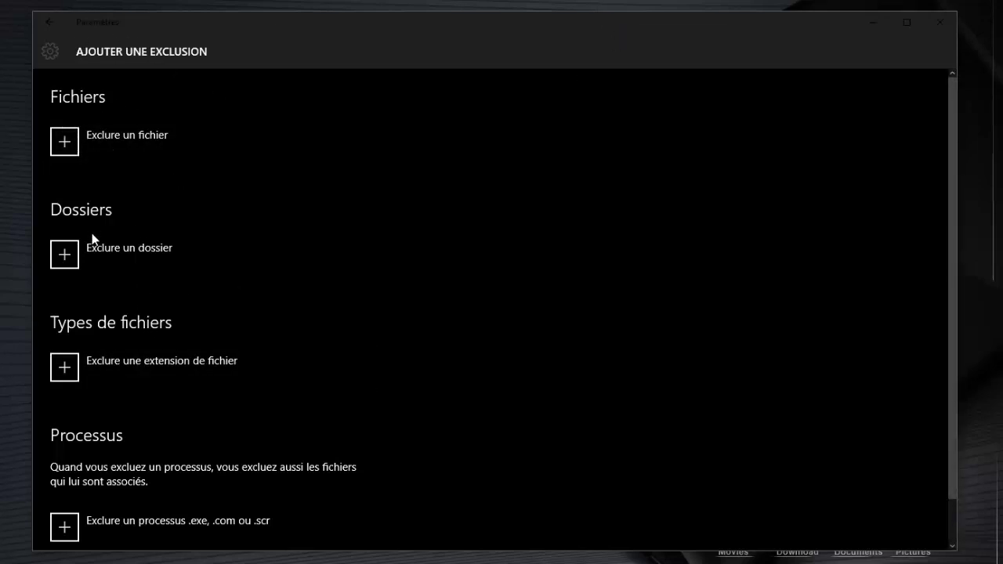
pyautogui.click(52, 22)
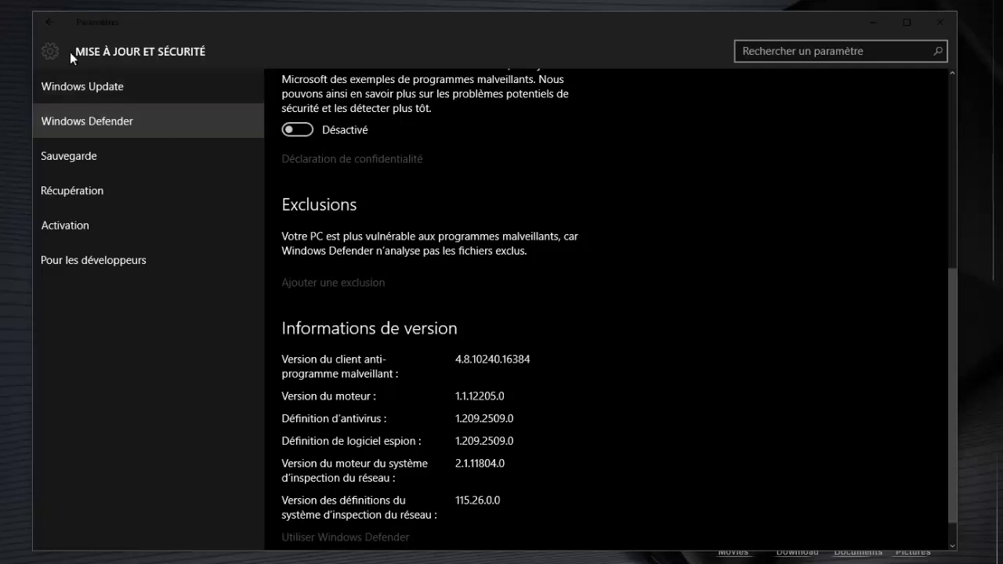
# - Return to the Windows Defender settings page from the settings home and launch the Windows Defender application
pyautogui.click(51, 24)
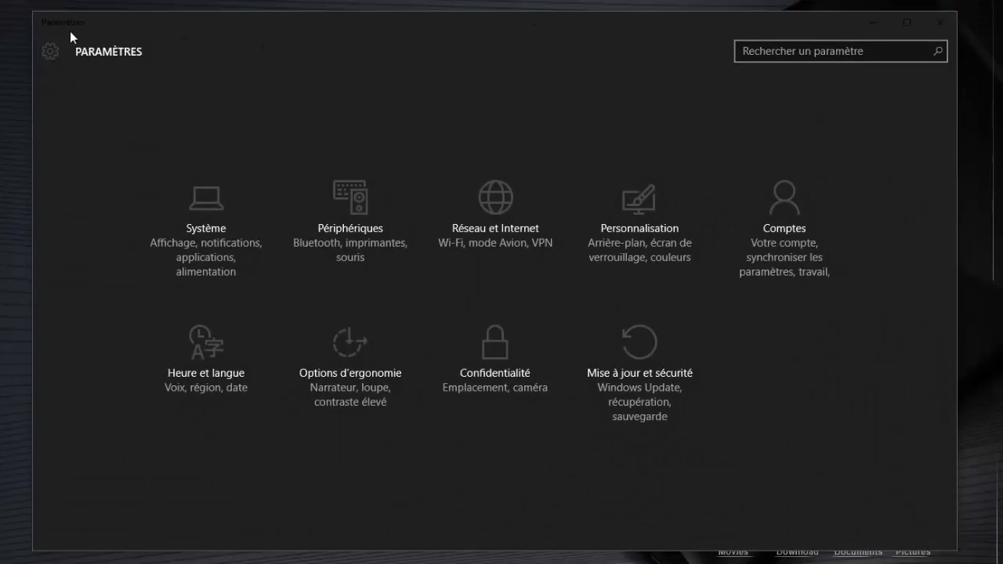
pyautogui.click(620, 378)
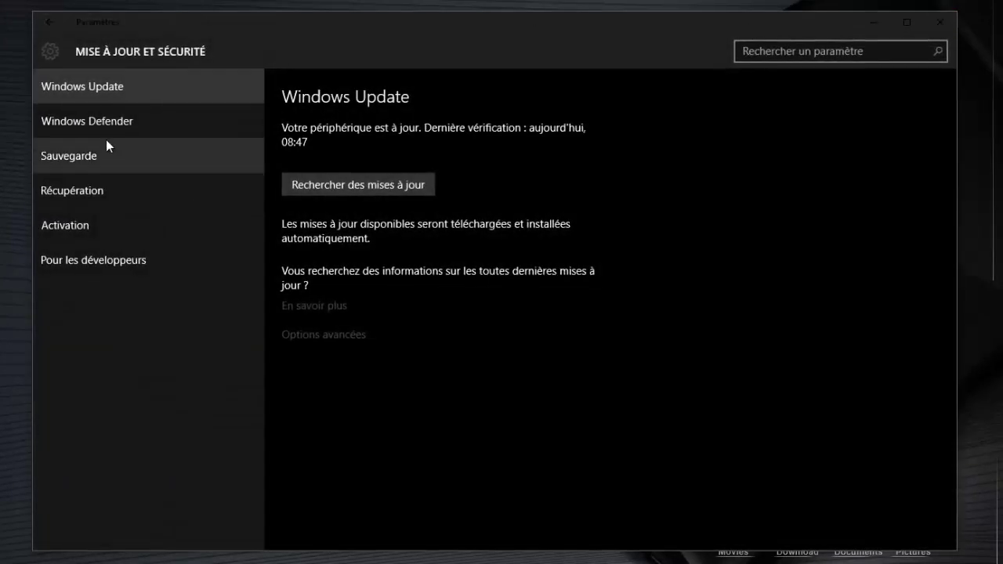
pyautogui.click(86, 123)
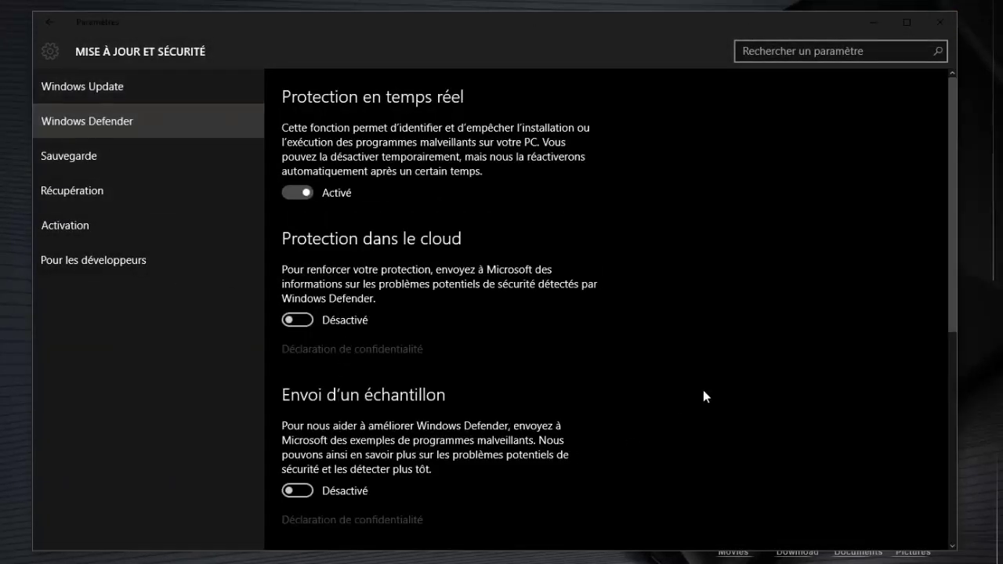
pyautogui.scroll(-3, 727, 392)
pyautogui.scroll(5, 691, 292)
pyautogui.scroll(-5, 730, 257)
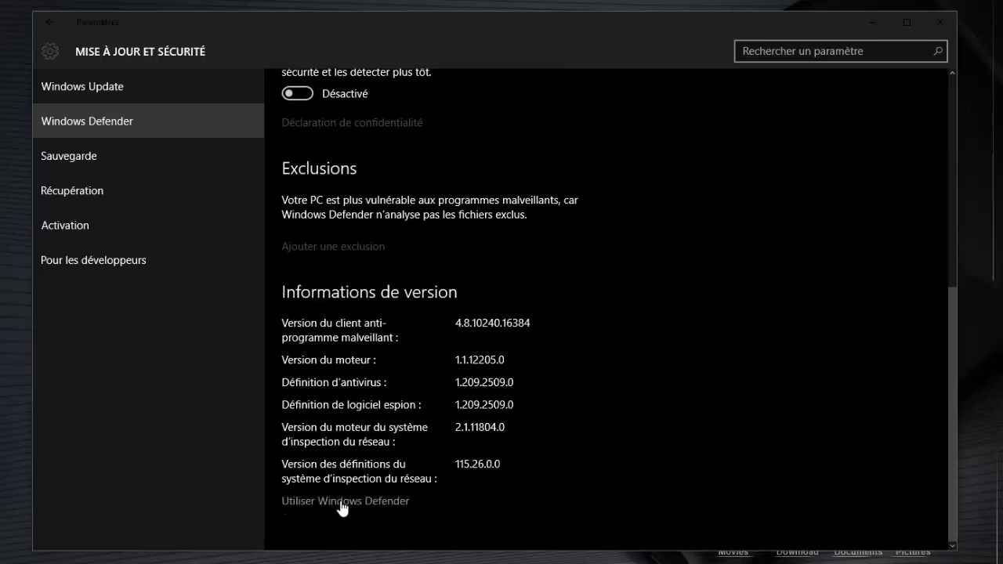
pyautogui.click(372, 503)
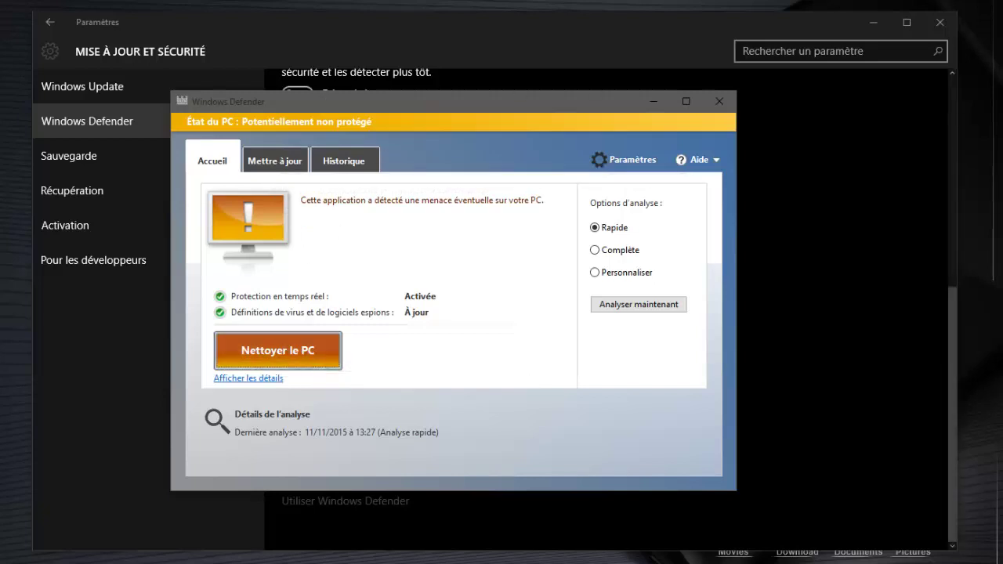
# - Show the hidden notification-area icons and close the Windows Defender window
pyautogui.click(890, 16)
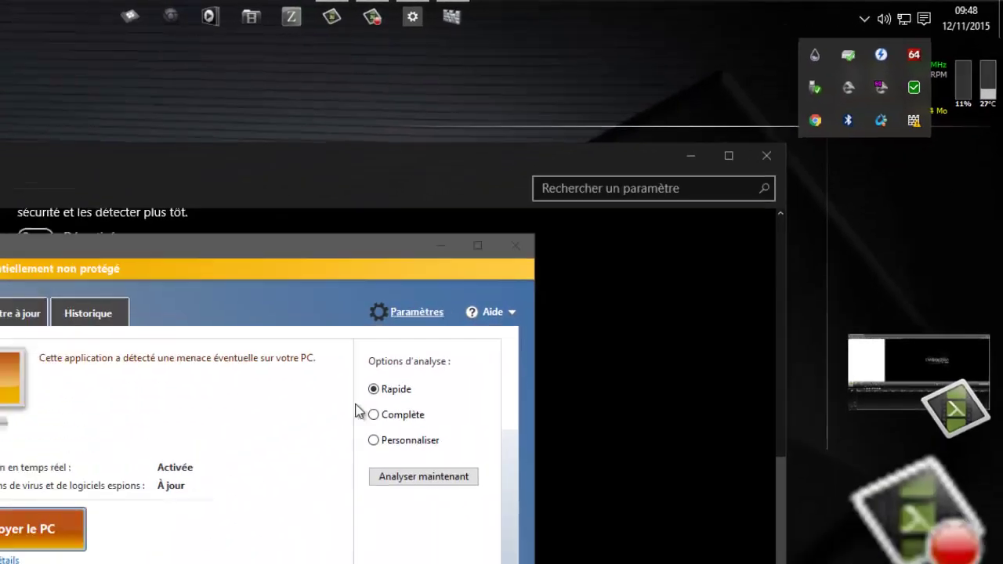
pyautogui.click(515, 245)
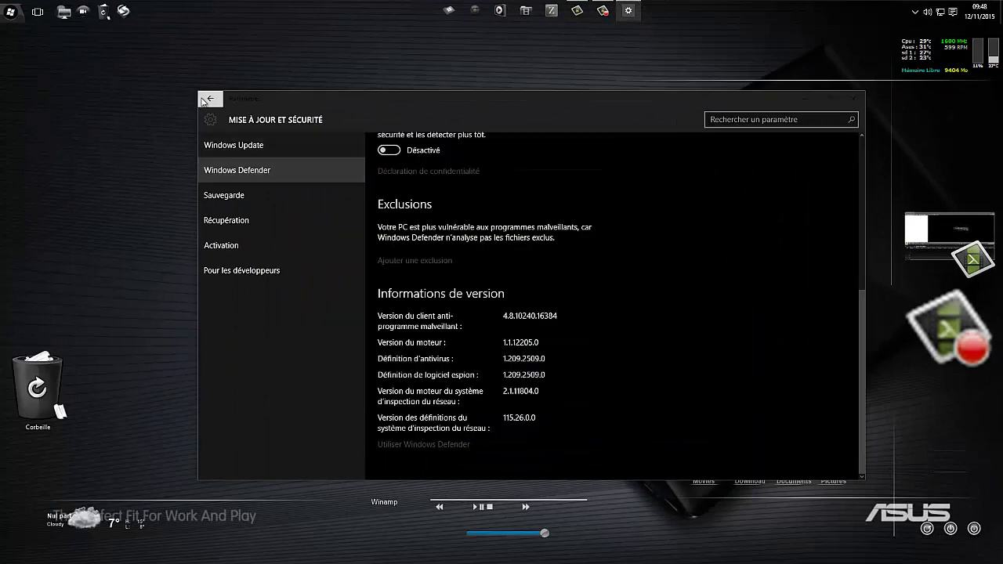
# - Examine which icons are set to show in the taskbar under Système notifications, and close the settings
pyautogui.click(209, 98)
pyautogui.click(345, 267)
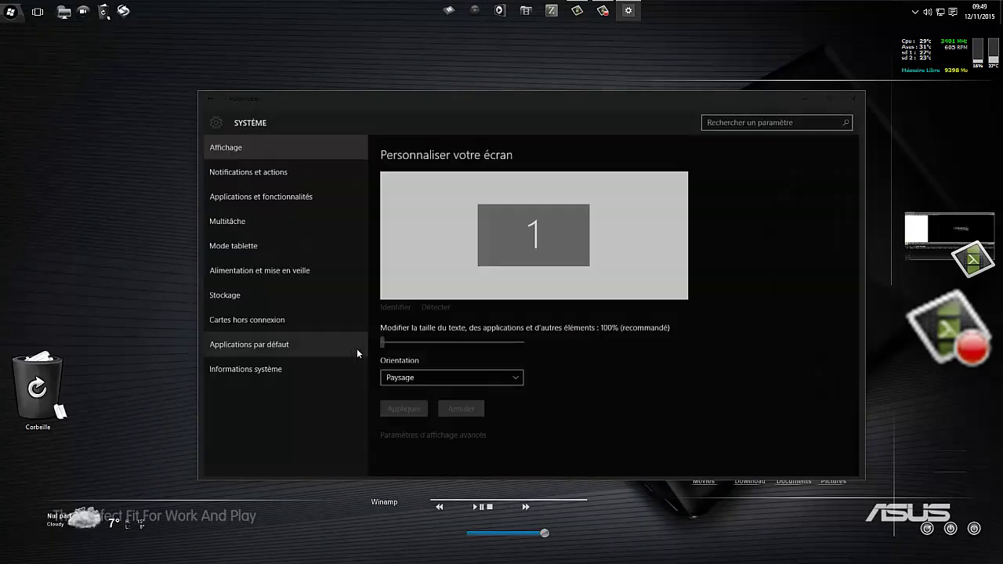
pyautogui.click(247, 171)
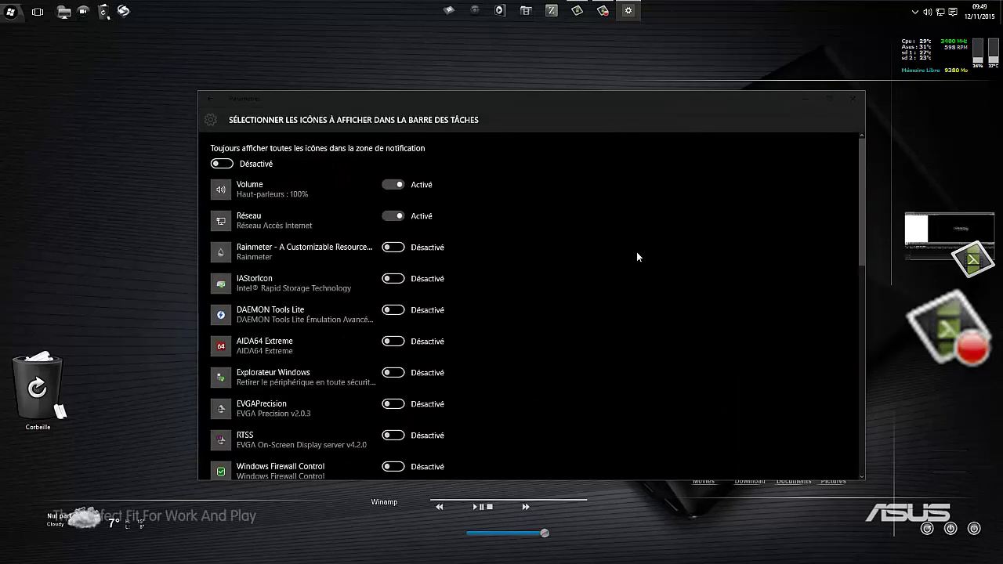
pyautogui.scroll(-5, 640, 255)
pyautogui.scroll(5, 649, 265)
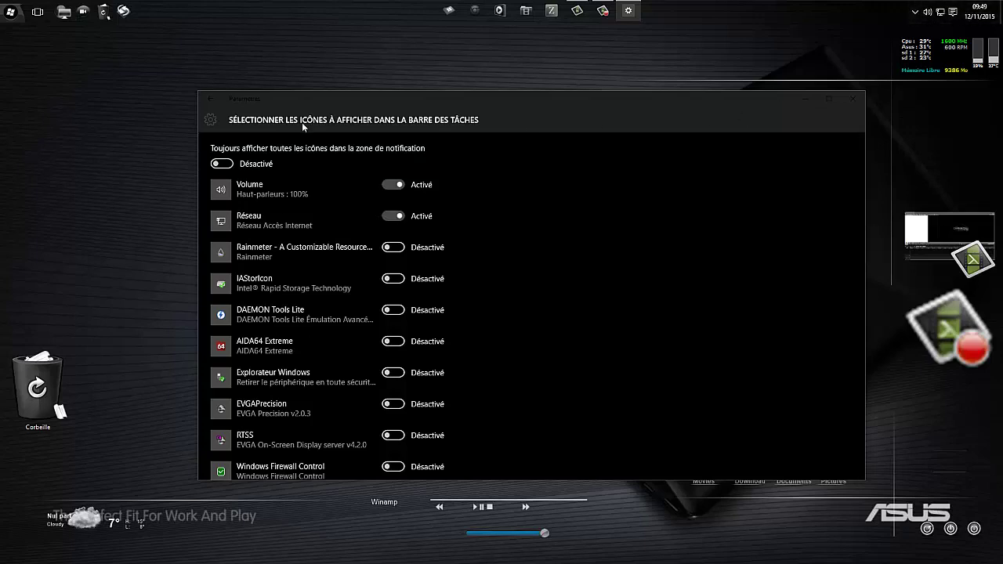
pyautogui.click(217, 103)
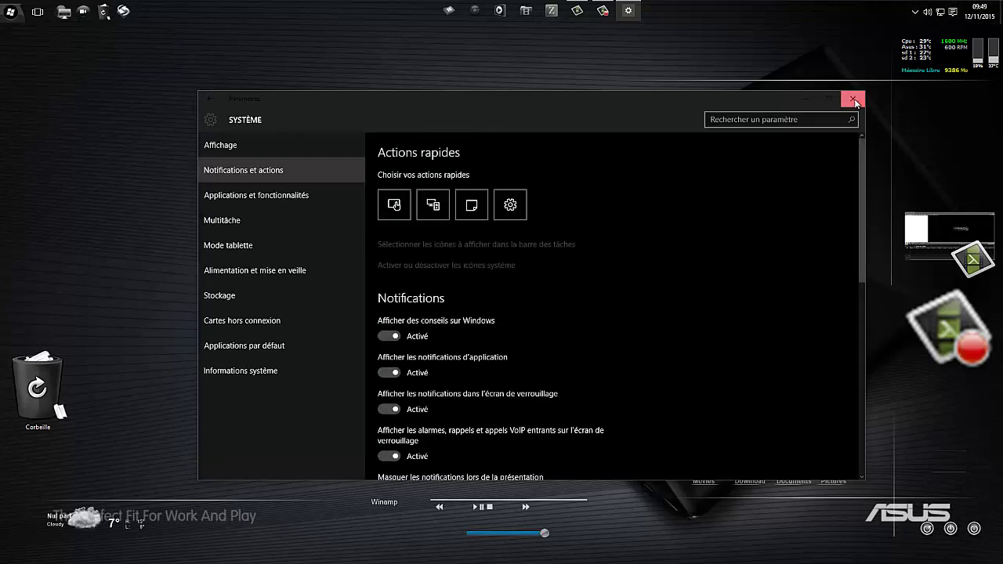
pyautogui.click(853, 98)
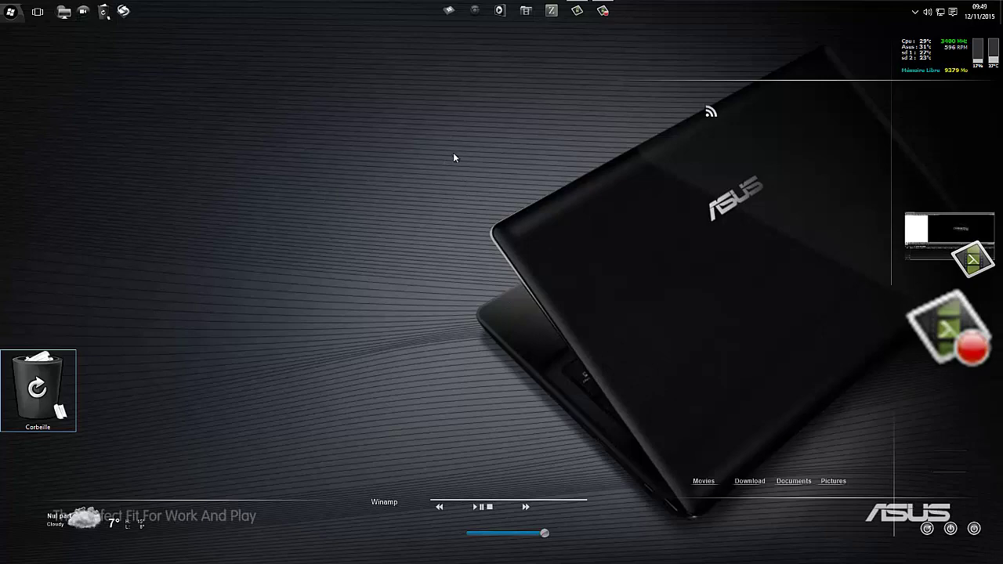
# - In File Explorer, check the actions available for the Documents folder, browse to the MASTER (C:) drive and minimize the window
pyautogui.click(448, 10)
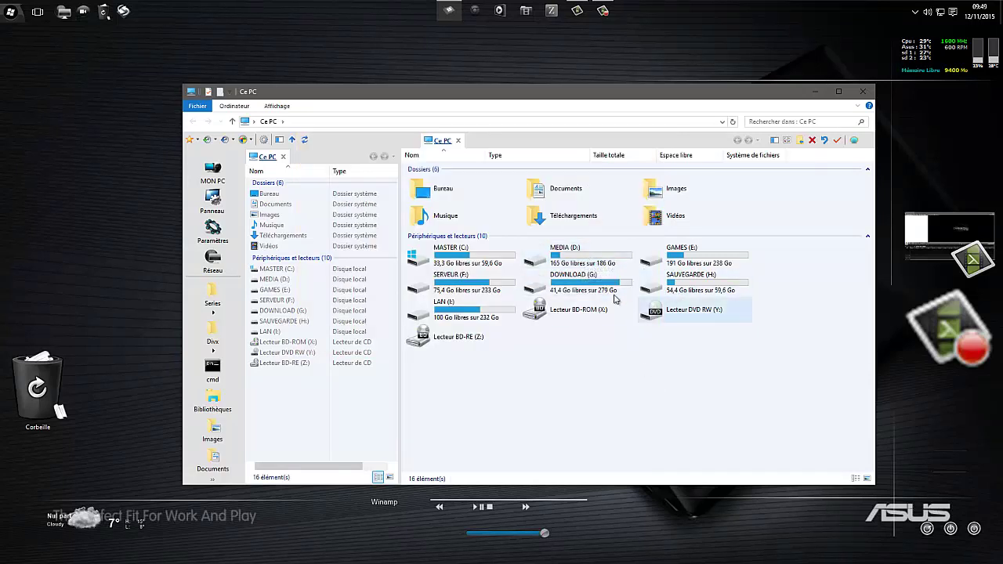
pyautogui.moveTo(573, 257)
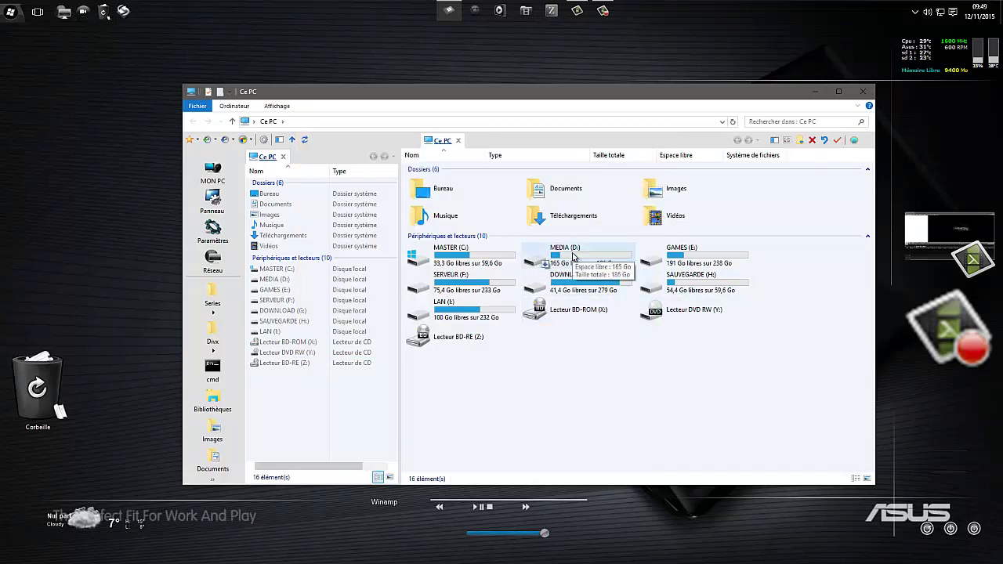
pyautogui.rightClick(570, 190)
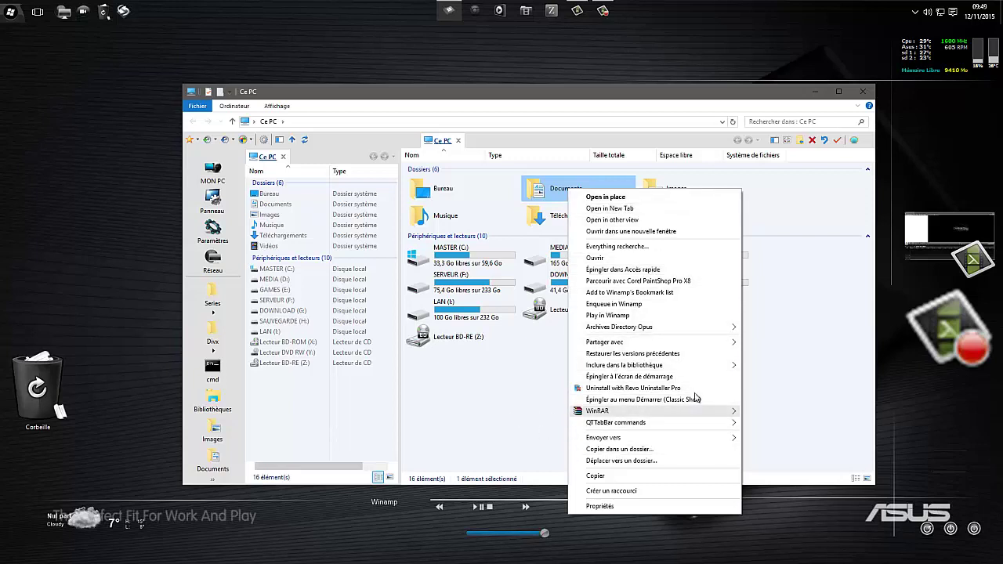
pyautogui.click(465, 425)
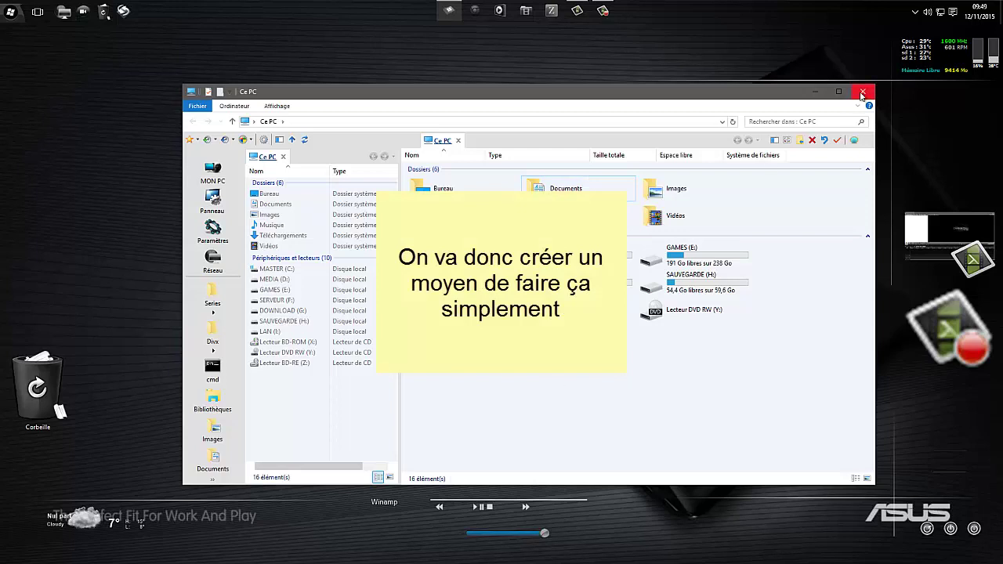
pyautogui.doubleClick(455, 255)
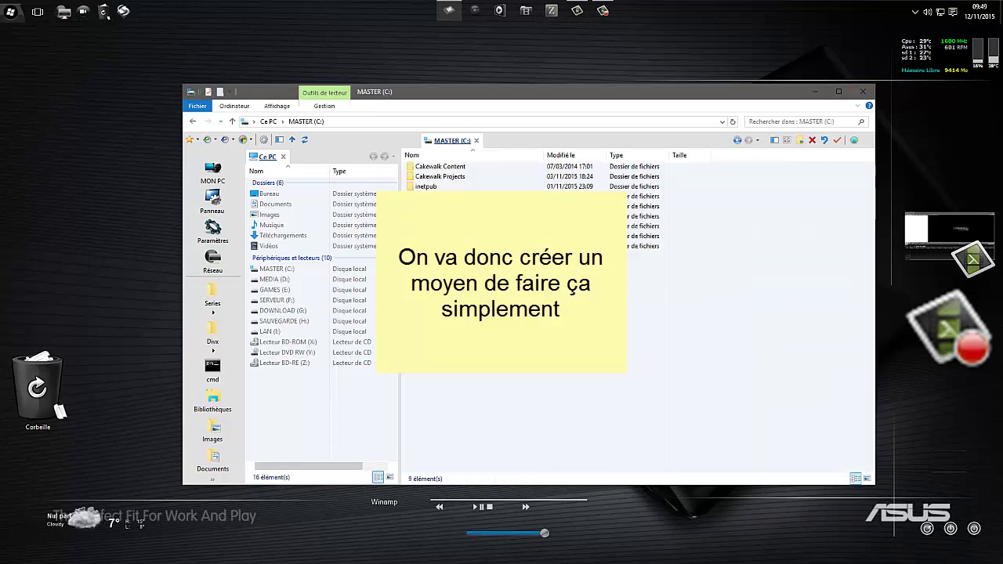
pyautogui.click(815, 92)
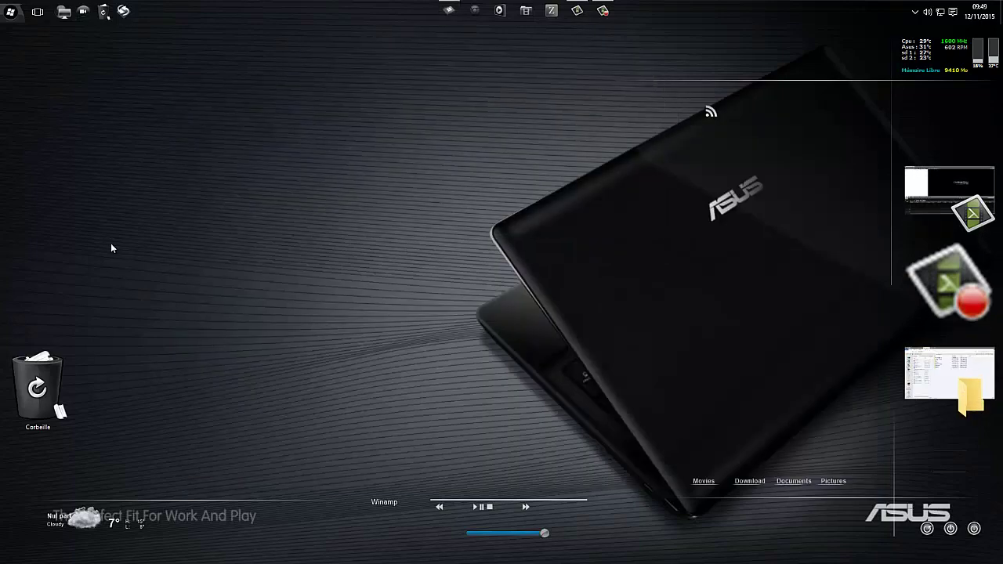
# - Create a text document on the desktop with the default name Nouveau document texte.txt and open it in Notepad
pyautogui.rightClick(111, 105)
pyautogui.moveTo(167, 291)
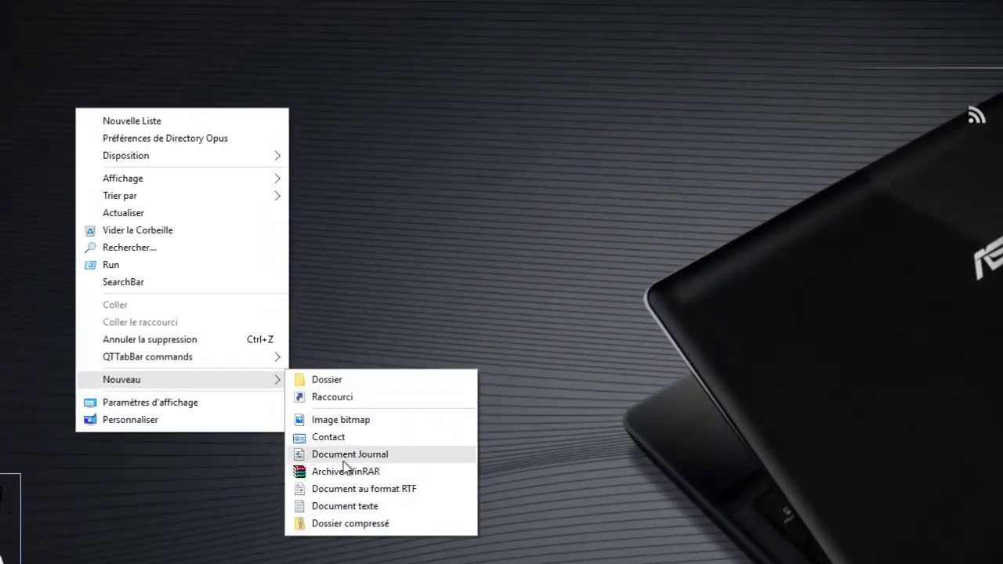
pyautogui.click(345, 506)
pyautogui.press('Return')
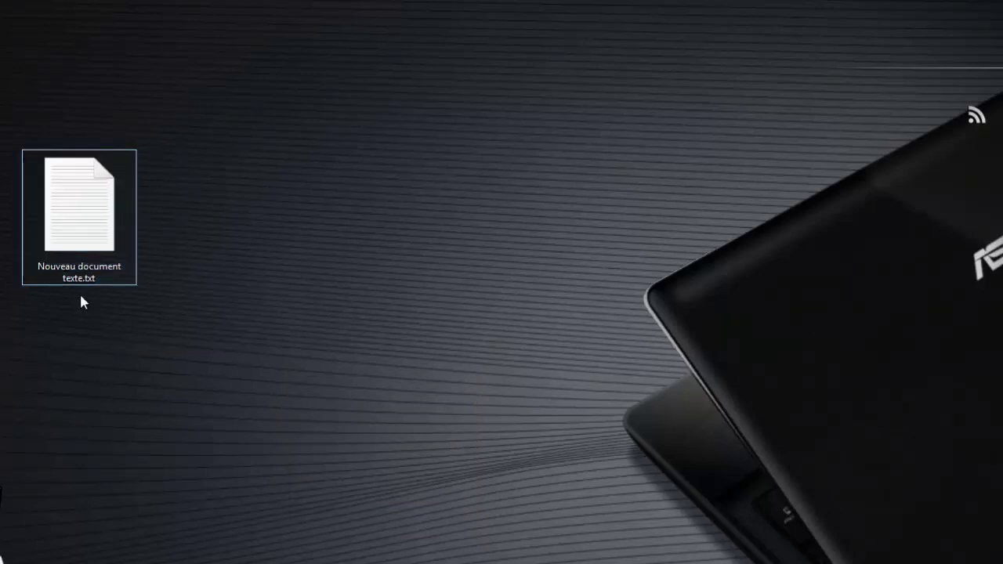
pyautogui.doubleClick(71, 218)
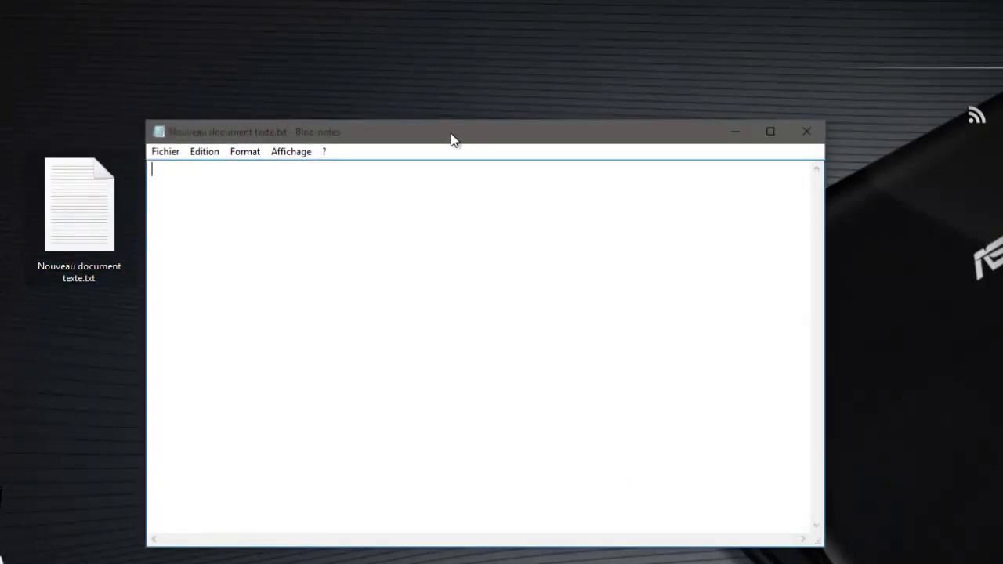
pyautogui.moveTo(450, 137); pyautogui.dragTo(622, 134)
pyautogui.rightClick(453, 225)
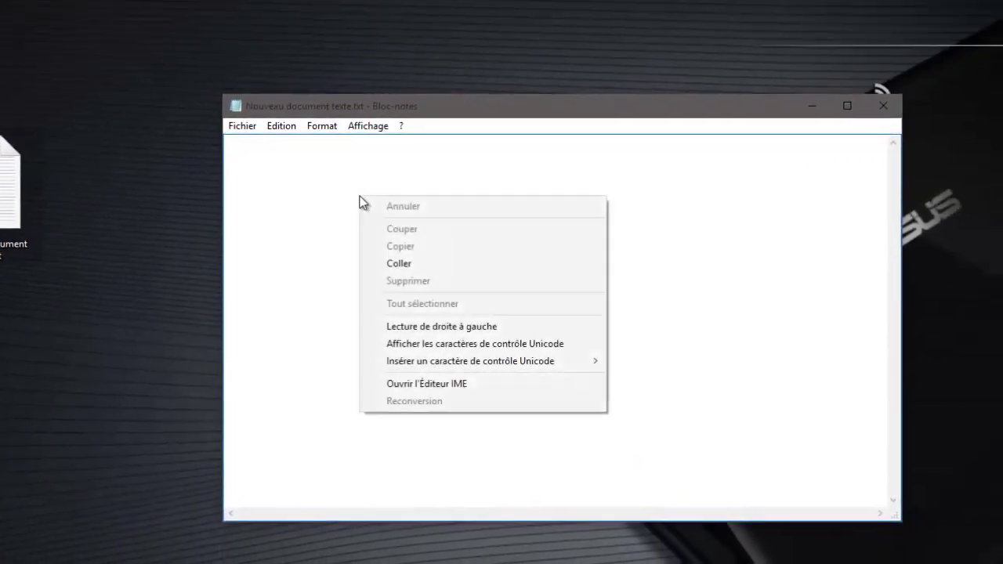
pyautogui.click(417, 270)
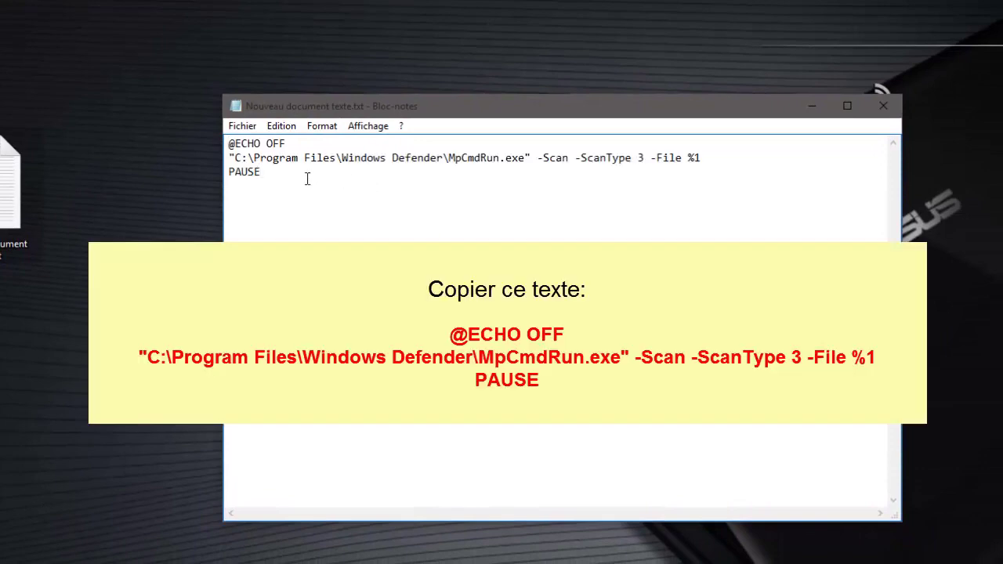
# - Save the batch script in Nouveau document texte.txt and close the document
pyautogui.moveTo(307, 179); pyautogui.dragTo(192, 129)
pyautogui.click(654, 220)
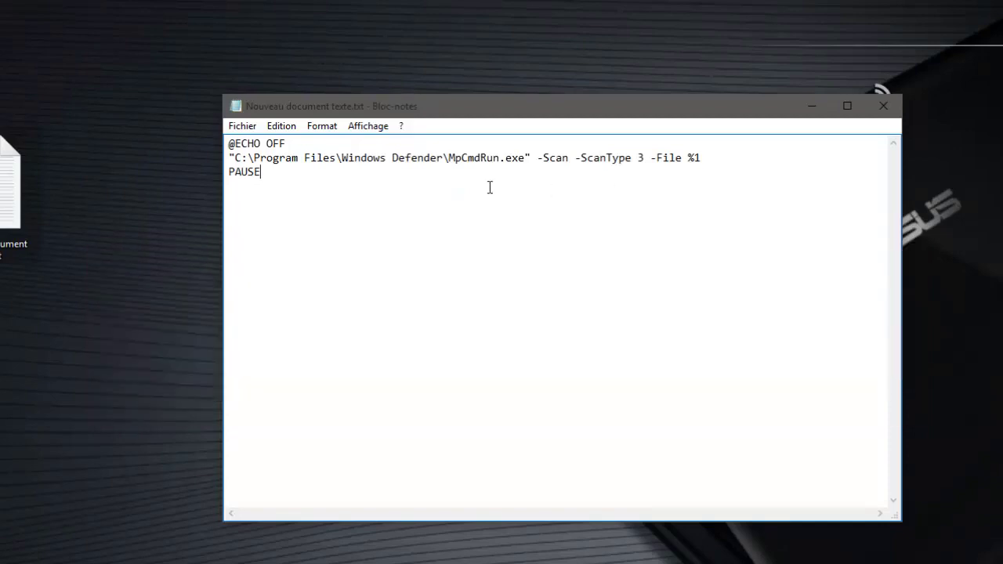
pyautogui.click(243, 127)
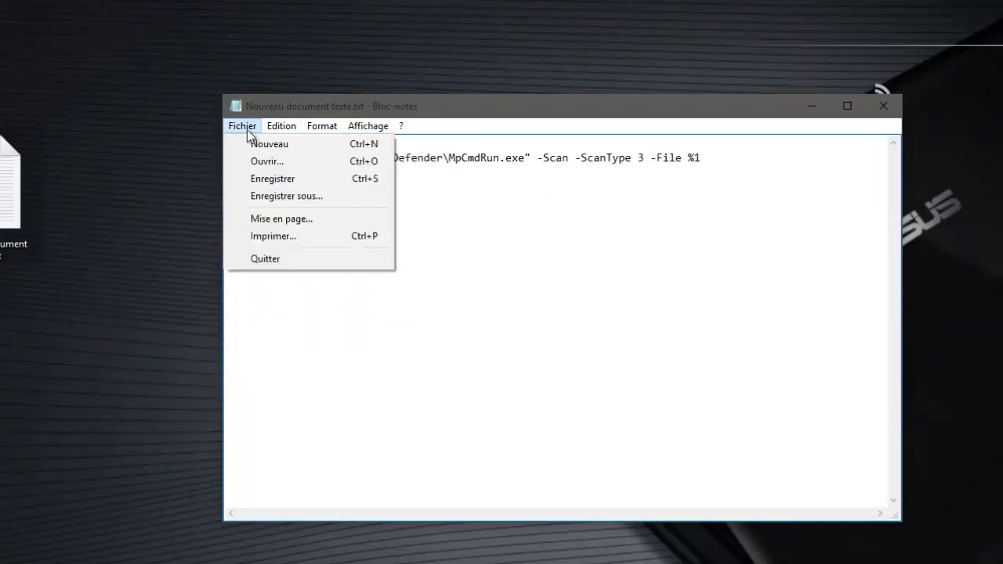
pyautogui.click(257, 179)
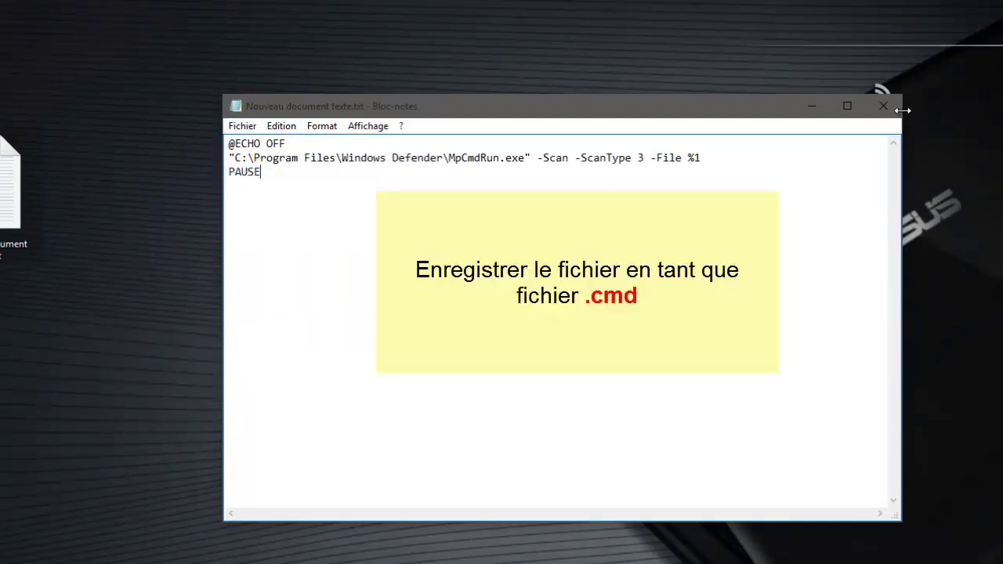
pyautogui.click(884, 106)
# - Change the desktop script file's extension from .txt to .cmd, naming it Nouveau document texte.cmd, and accept the extension change
pyautogui.rightClick(158, 179)
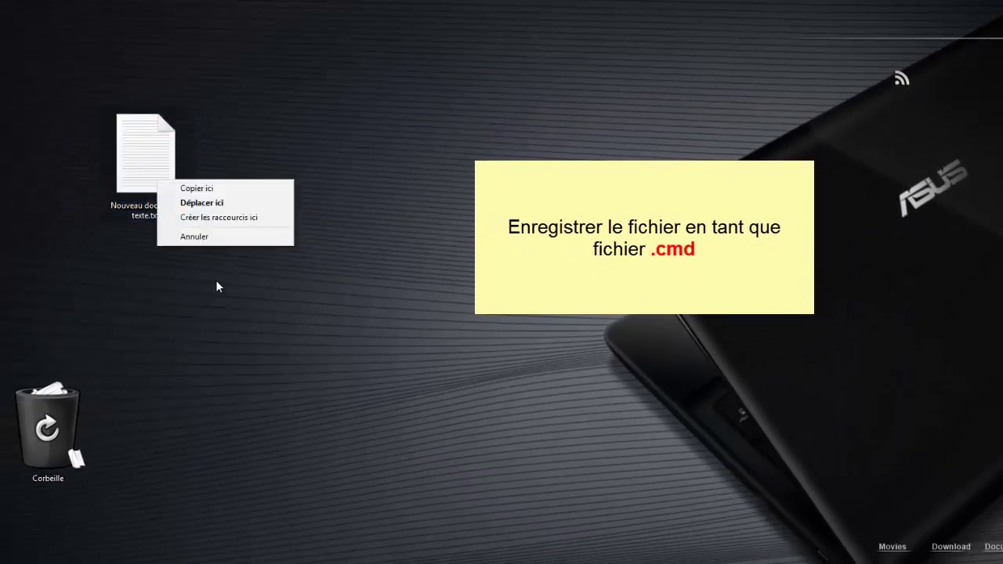
pyautogui.click(200, 290)
pyautogui.rightClick(152, 189)
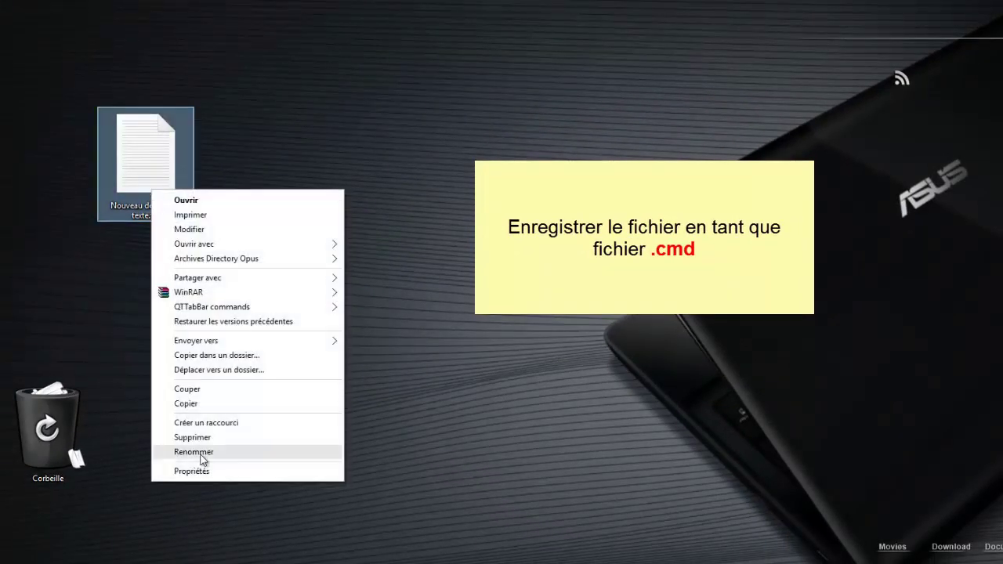
pyautogui.click(193, 452)
pyautogui.press('End')
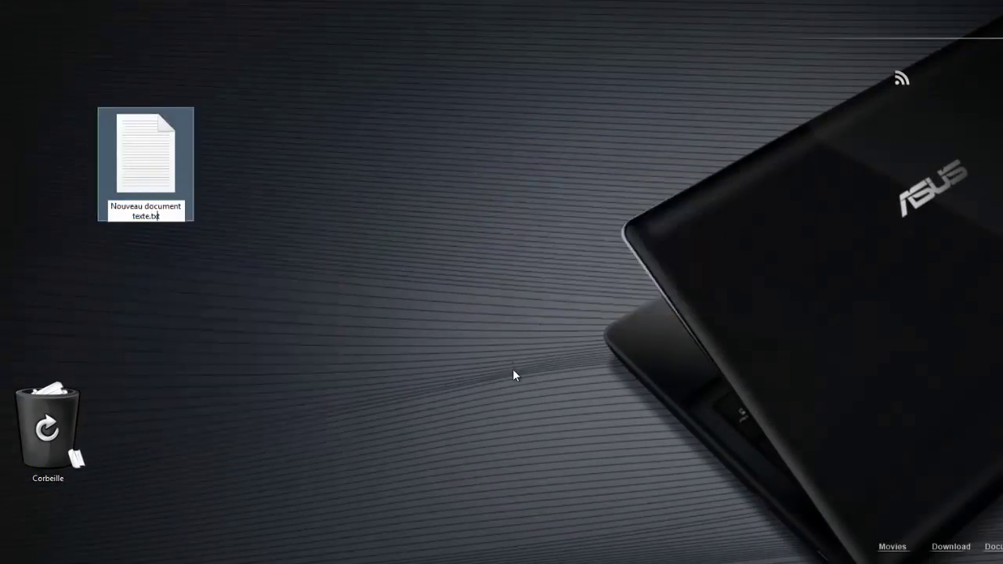
pyautogui.press('BackSpace')
pyautogui.press('BackSpace')
pyautogui.press('BackSpace')
pyautogui.write('cmd')
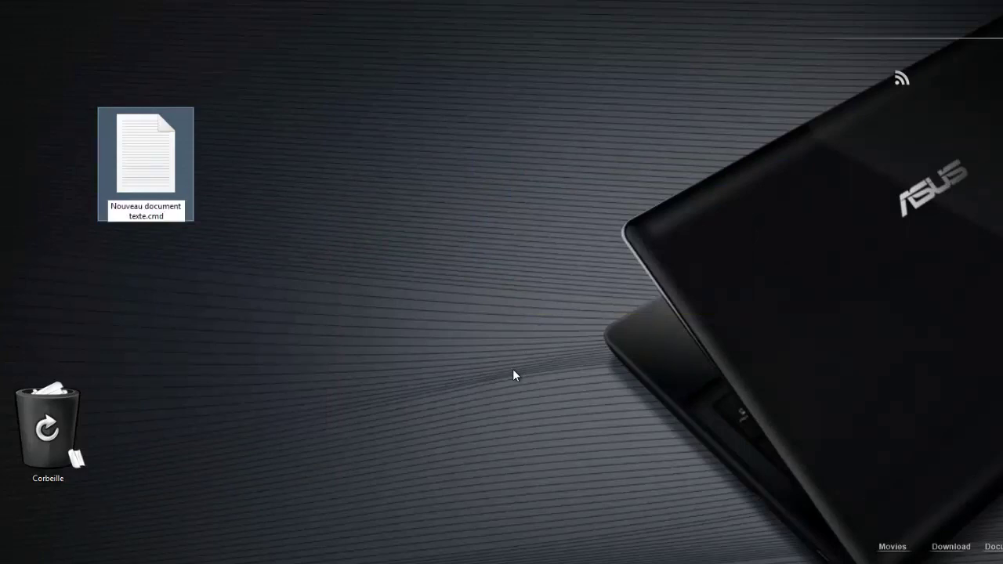
pyautogui.press('Return')
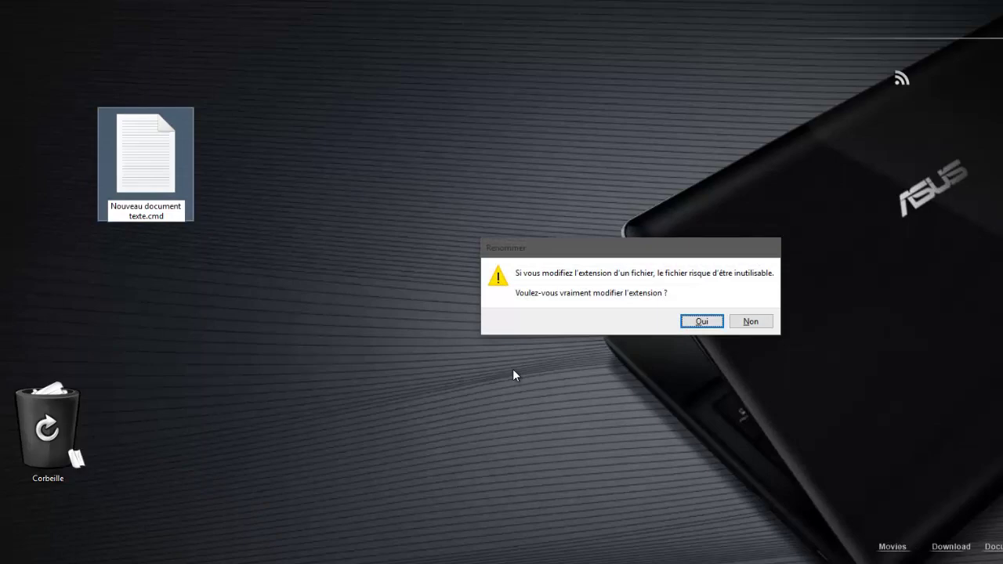
pyautogui.press('Return')
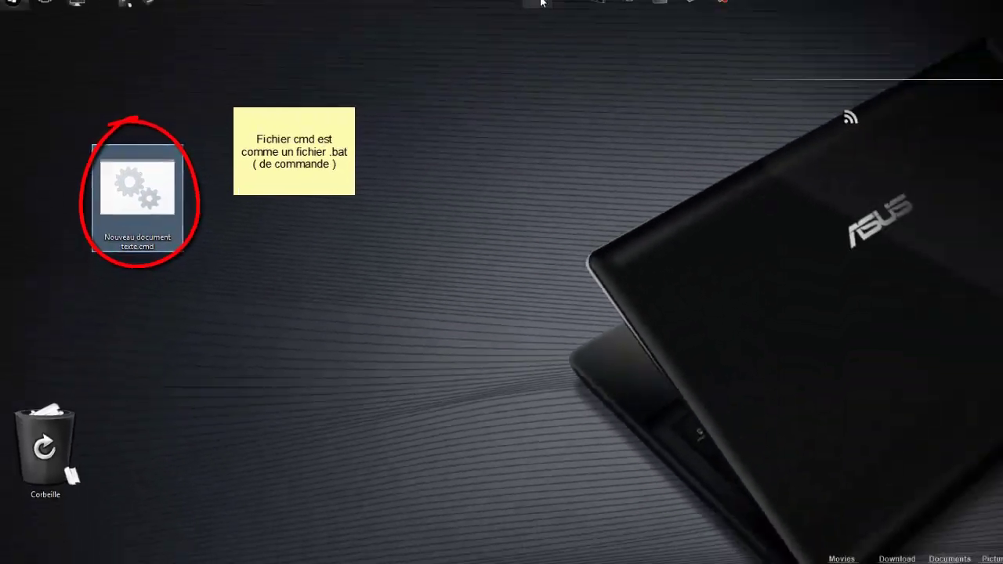
# - Move Nouveau document texte.cmd from the desktop into the Windows folder on MASTER (C:), granting administrator rights
pyautogui.click(541, 2)
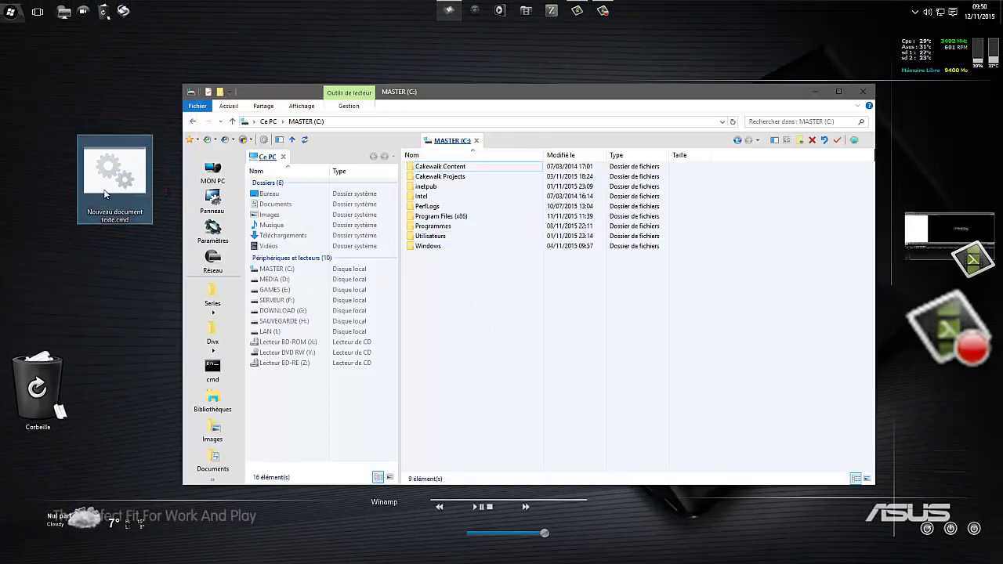
pyautogui.doubleClick(429, 246)
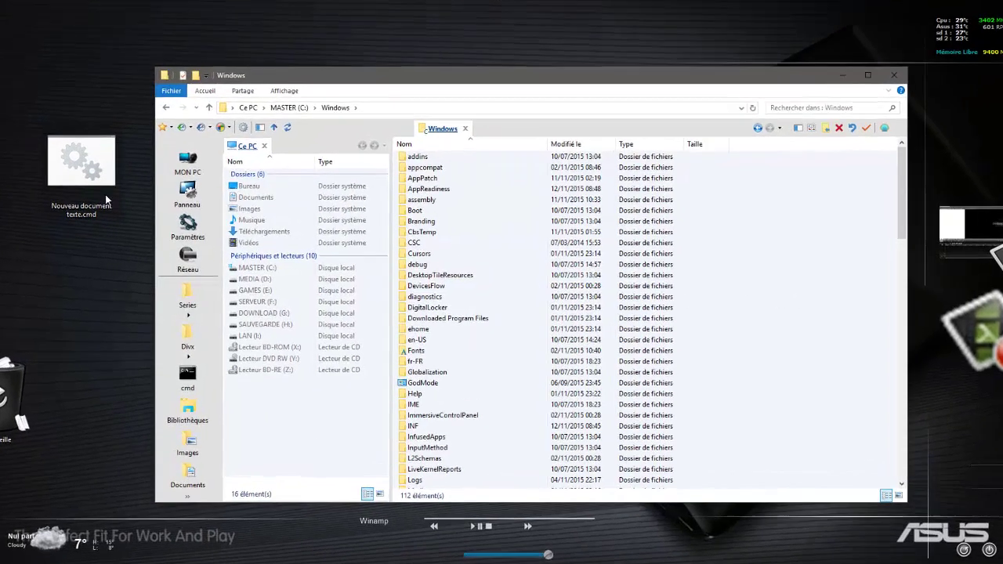
pyautogui.moveTo(116, 178); pyautogui.dragTo(816, 326)
pyautogui.moveTo(898, 338); pyautogui.dragTo(897, 337)
pyautogui.click(921, 355)
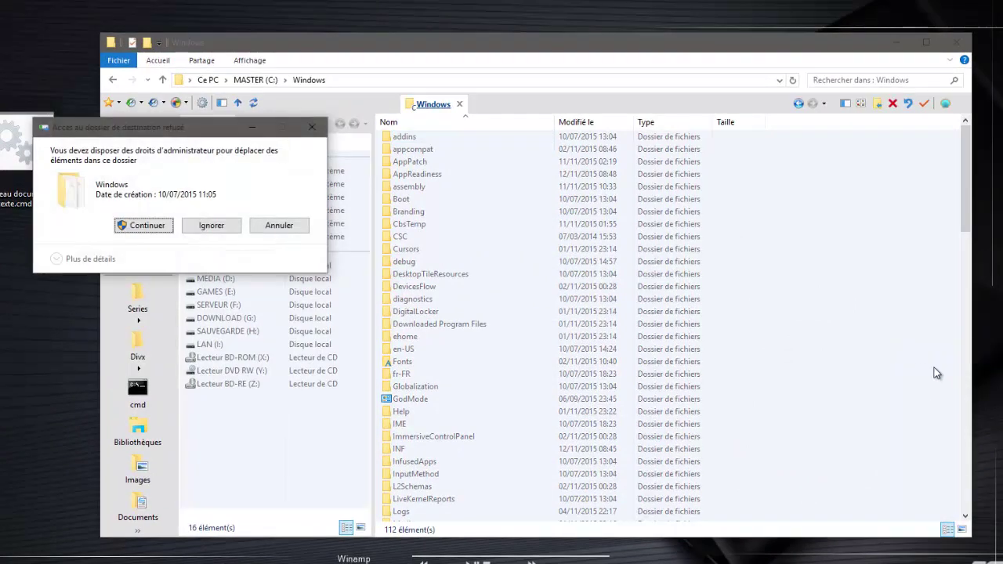
pyautogui.click(144, 226)
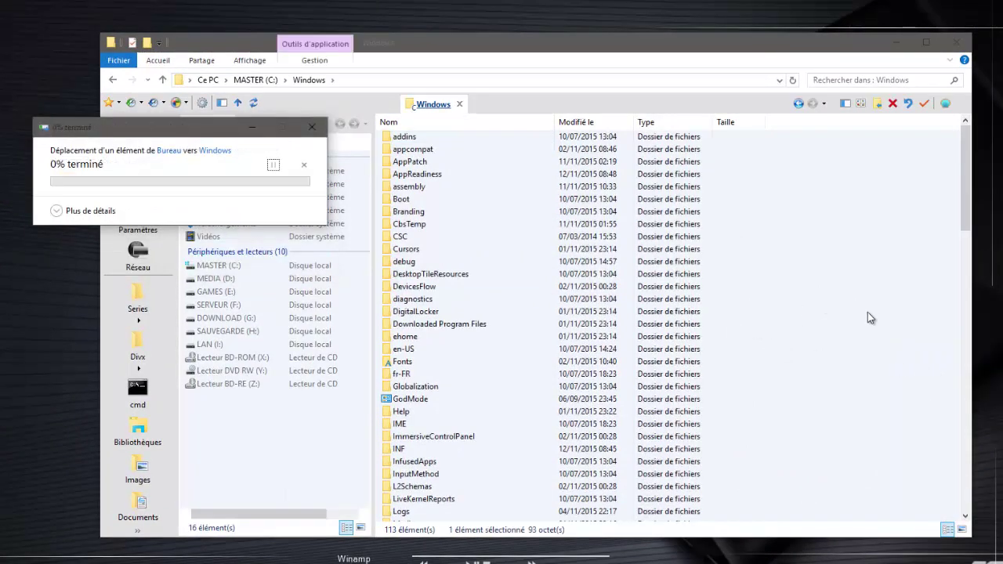
# - Rename the moved script in the Windows folder as Defender.cmd, granting administrator rights
pyautogui.scroll(-20, 887, 316)
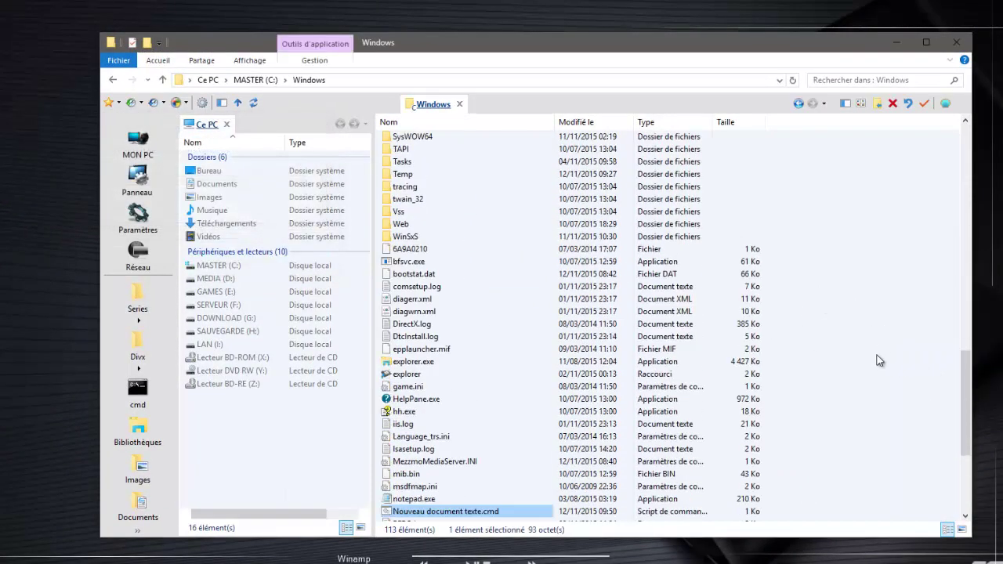
pyautogui.rightClick(437, 323)
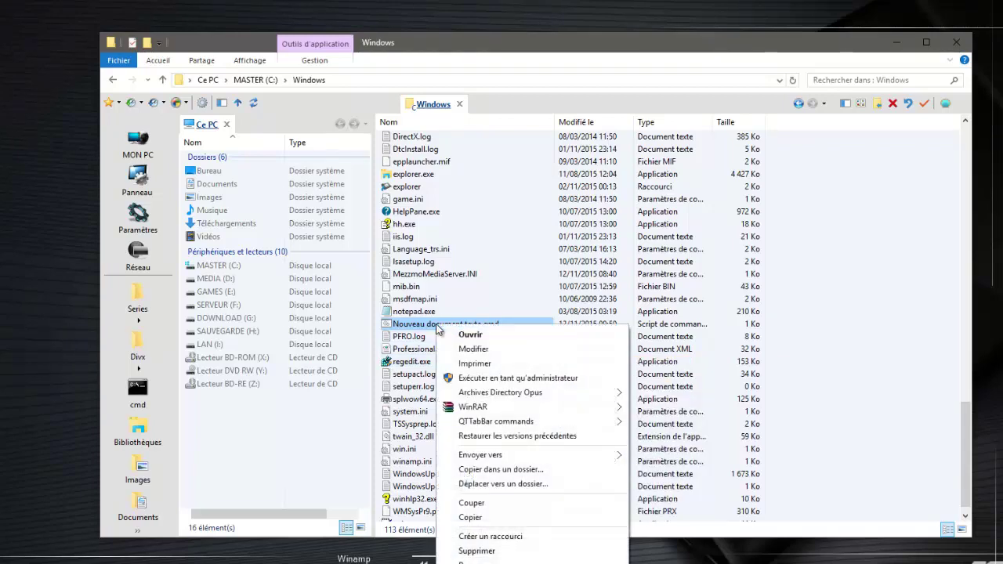
pyautogui.click(476, 563)
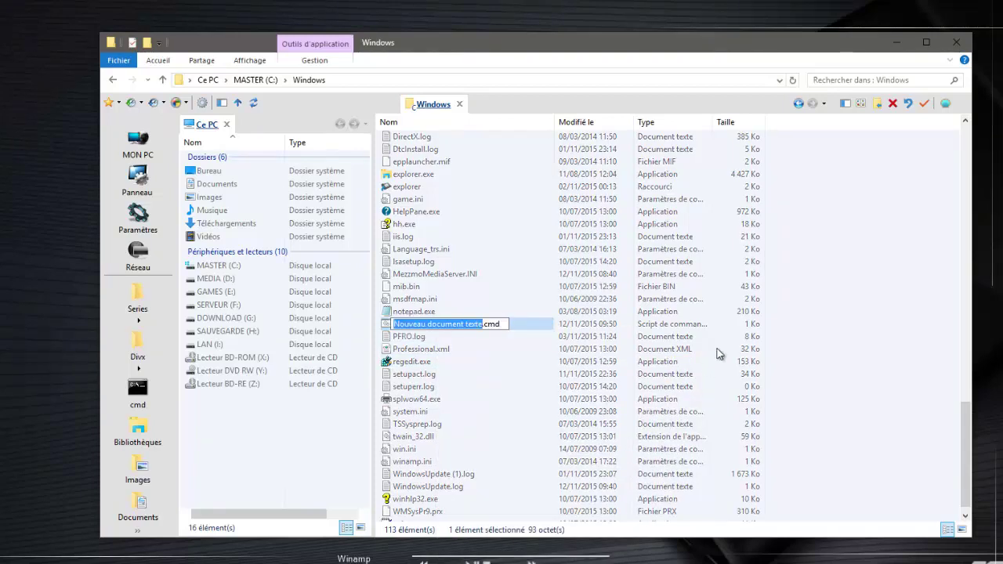
pyautogui.write('Defende')
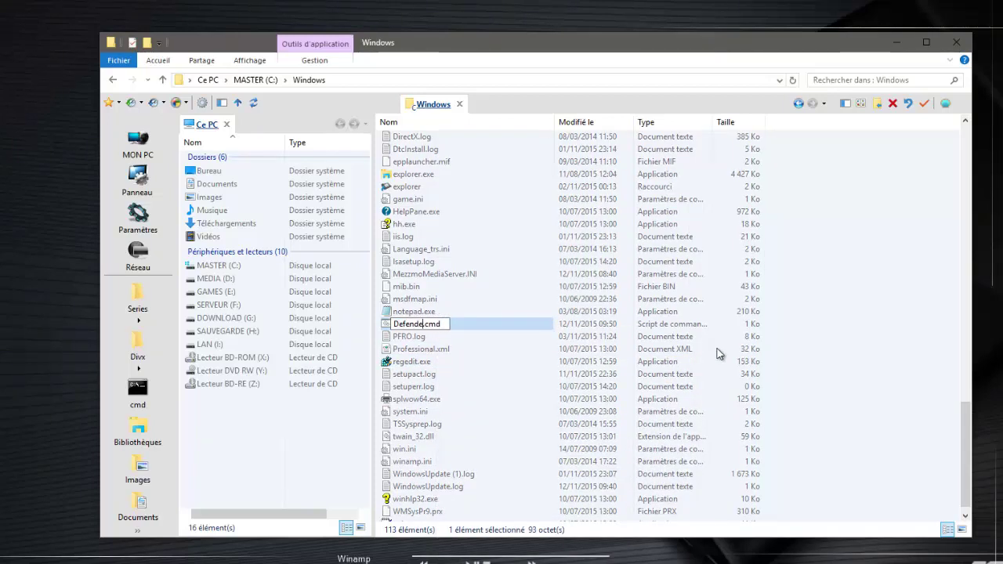
pyautogui.press('Return')
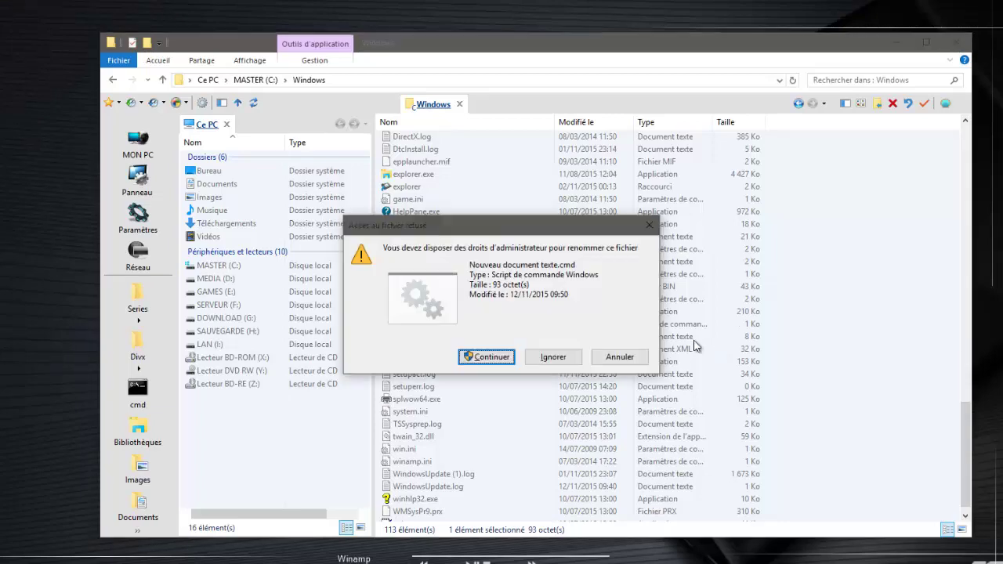
pyautogui.click(509, 363)
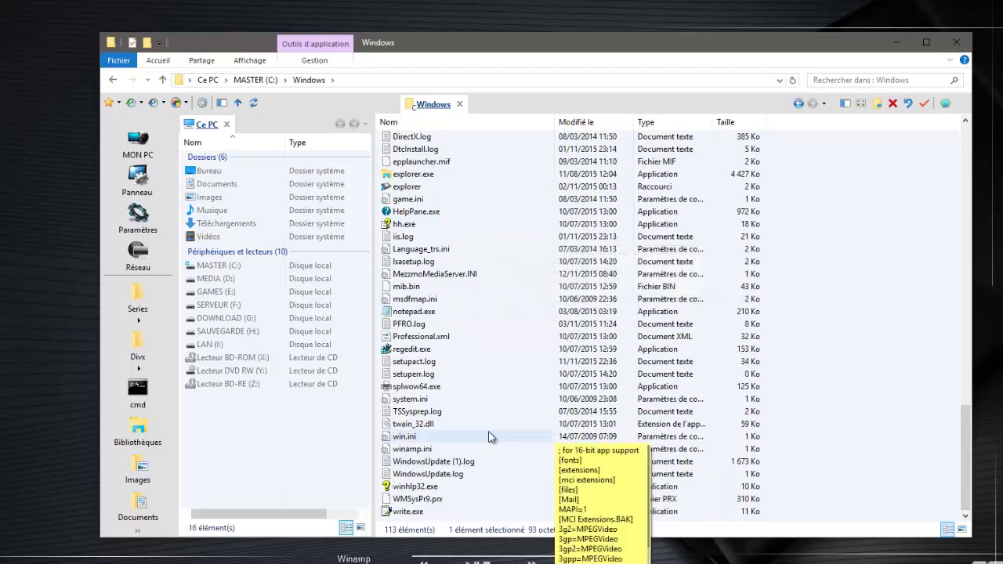
# - Create a desktop shortcut to Defender.cmd from the Windows folder and minimize the File Explorer window
pyautogui.scroll(5, 505, 426)
pyautogui.scroll(-5, 517, 439)
pyautogui.scroll(3, 524, 401)
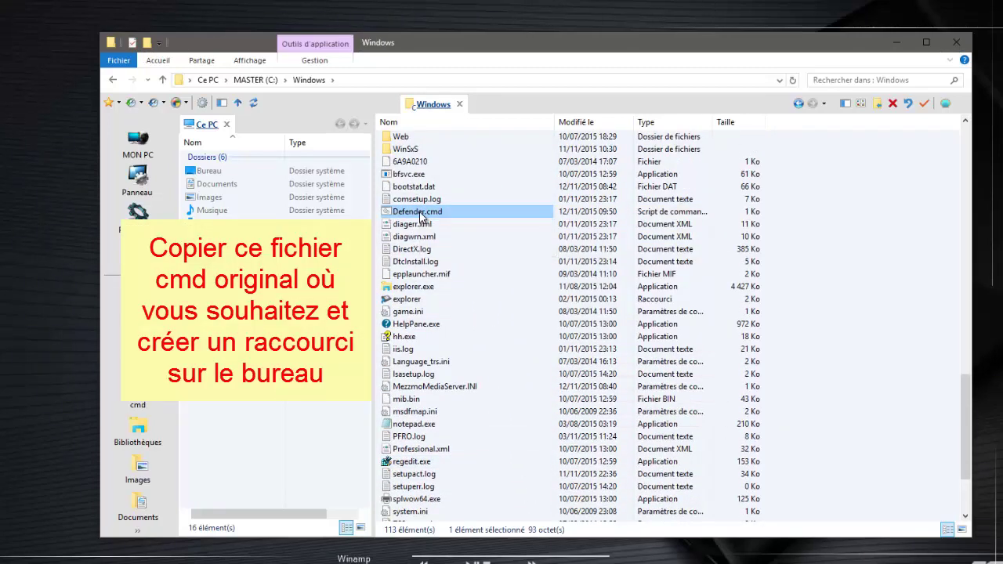
pyautogui.moveTo(409, 214); pyautogui.dragTo(62, 182)
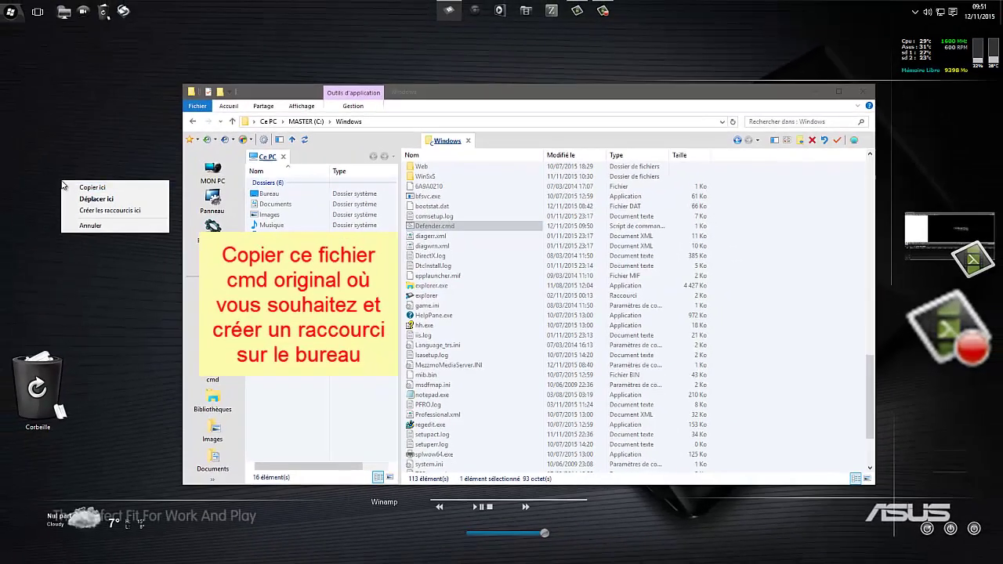
pyautogui.click(97, 210)
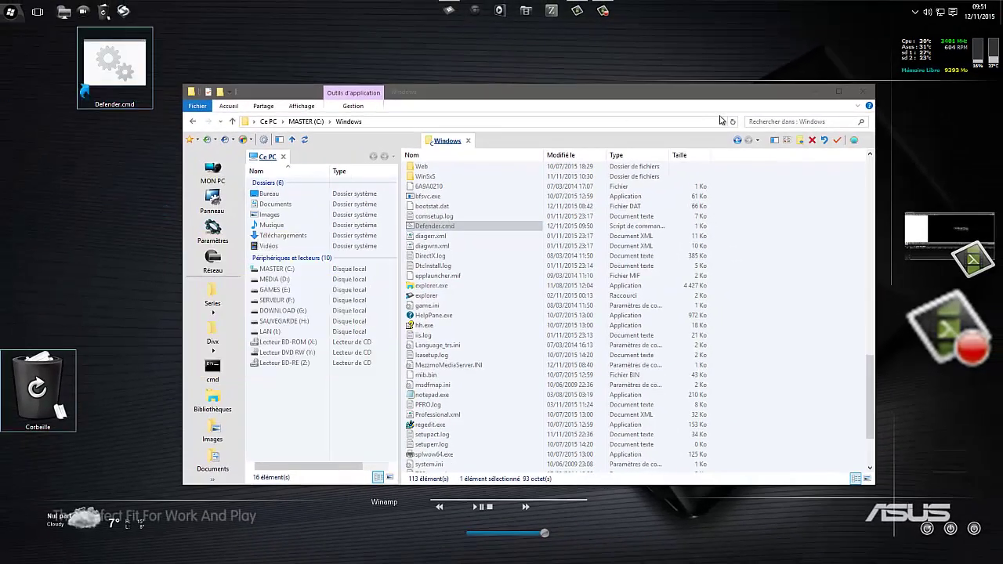
pyautogui.click(816, 92)
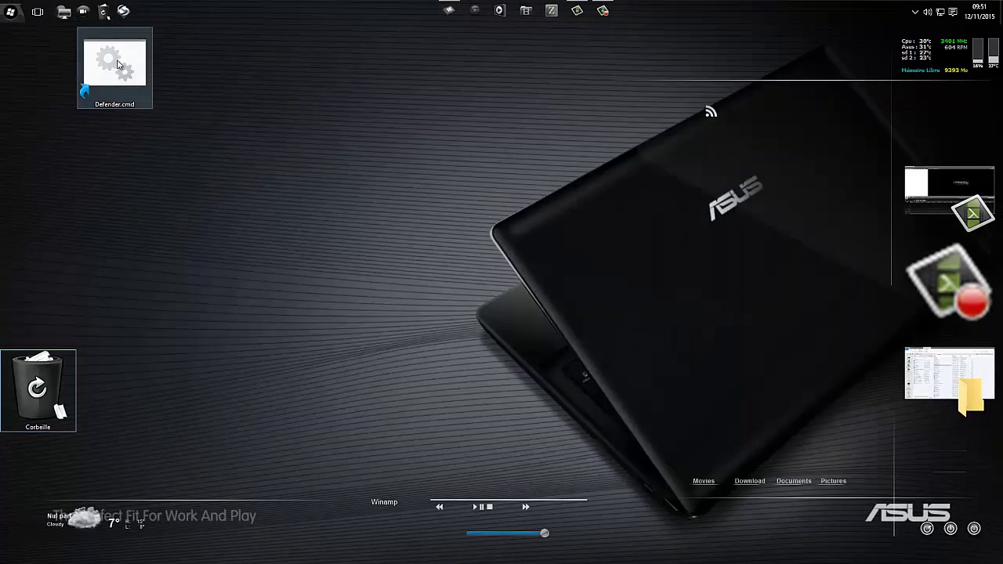
# - Change the desktop Defender.cmd shortcut's icon to the yellow shield with an exclamation mark and apply the shortcut properties
pyautogui.rightClick(119, 62)
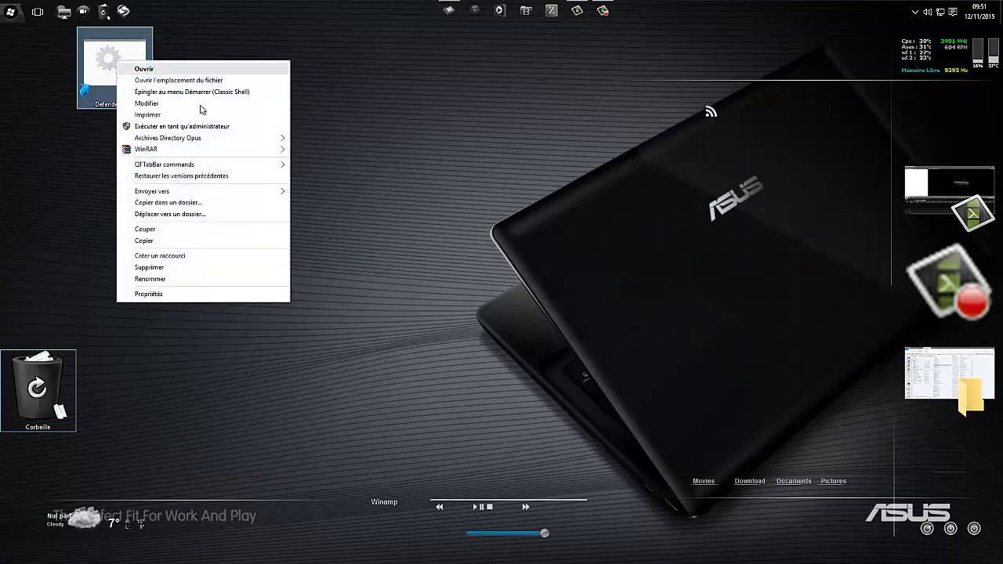
pyautogui.click(167, 293)
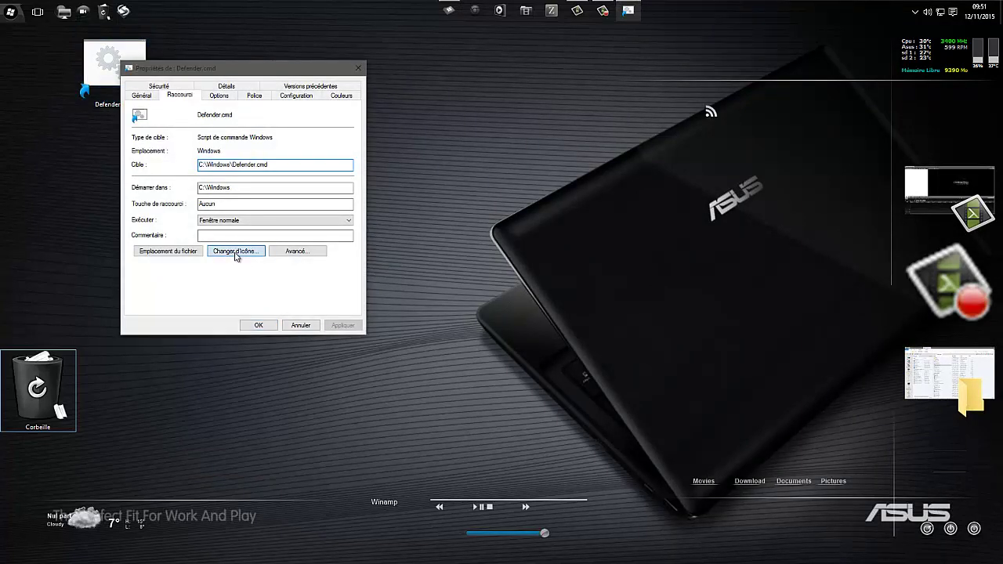
pyautogui.click(235, 251)
pyautogui.click(581, 304)
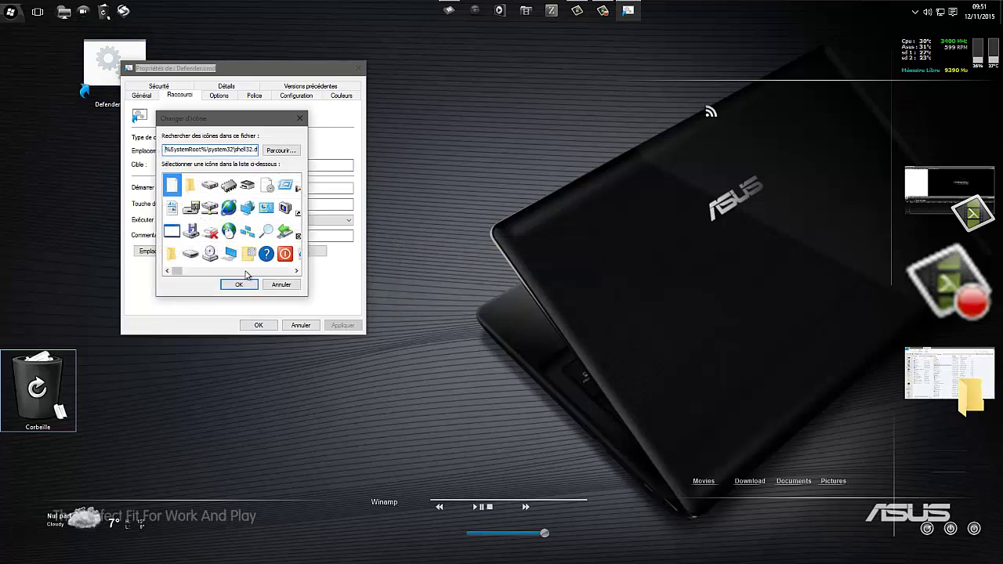
pyautogui.scroll(-2, 246, 274)
pyautogui.scroll(-2, 245, 274)
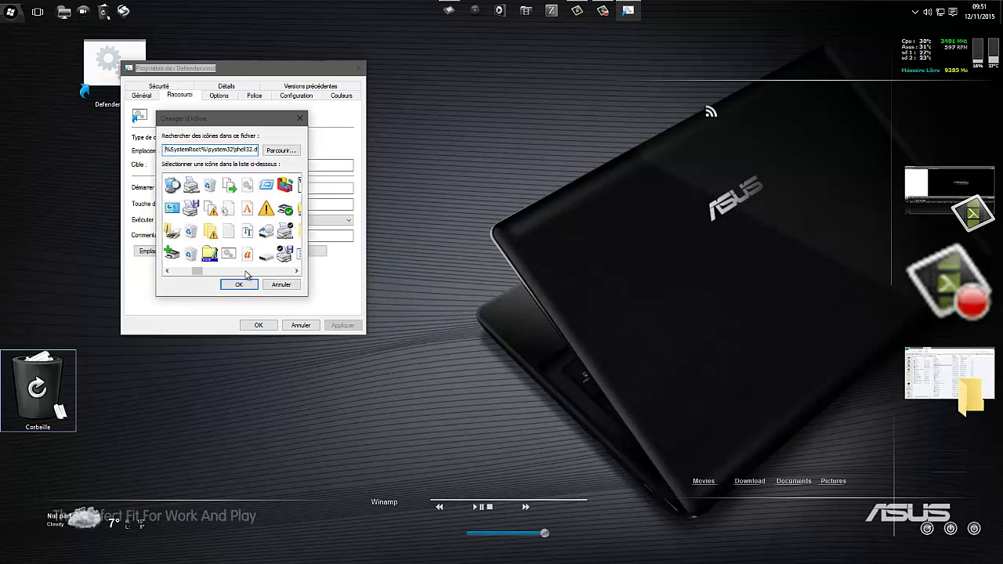
pyautogui.scroll(-2, 259, 277)
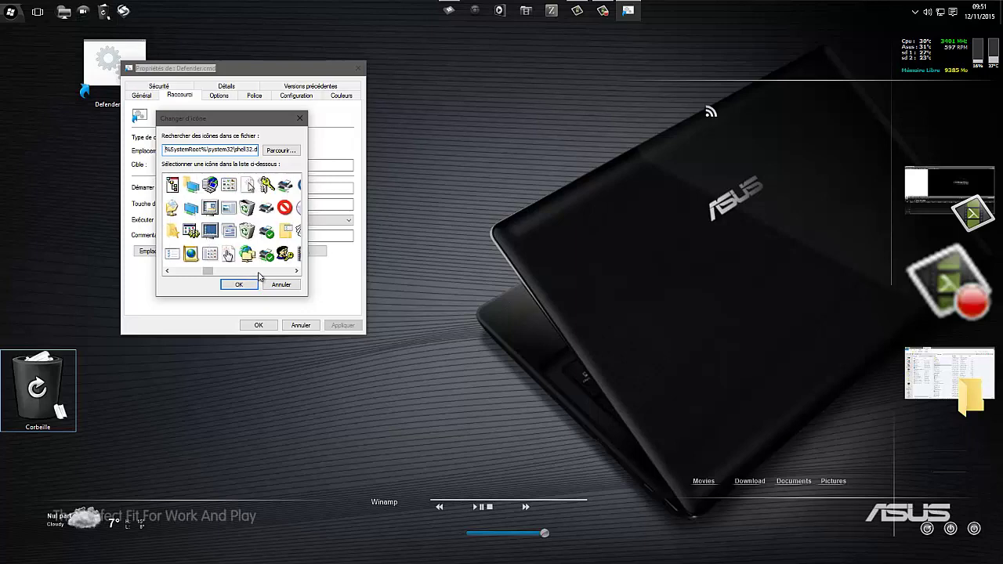
pyautogui.scroll(-2, 274, 278)
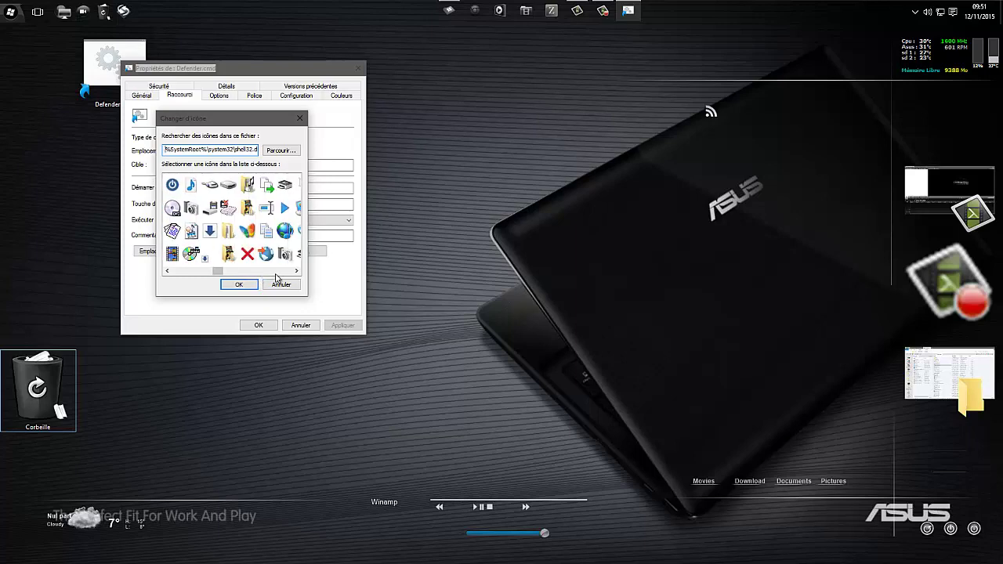
pyautogui.scroll(-2, 274, 277)
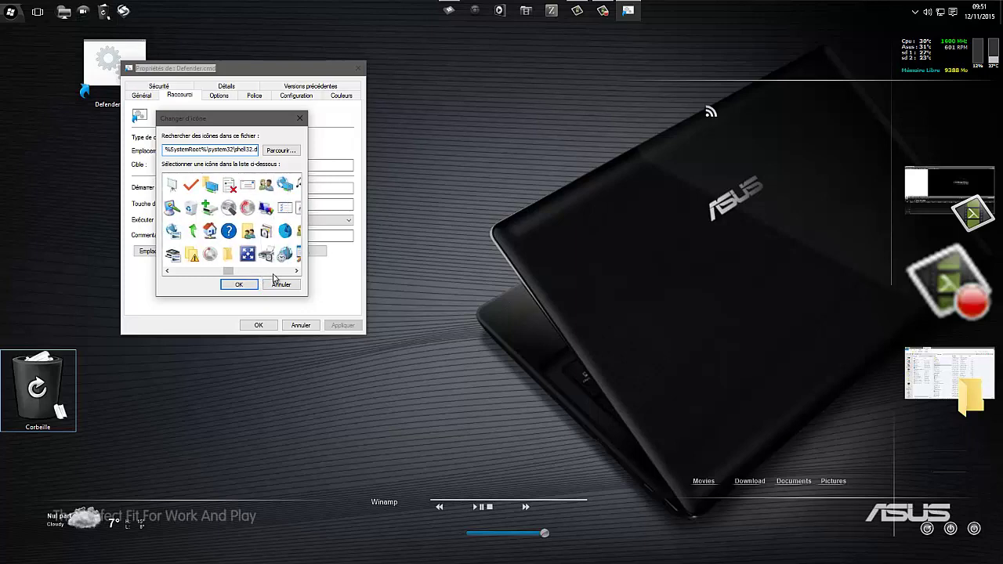
pyautogui.scroll(-2, 274, 279)
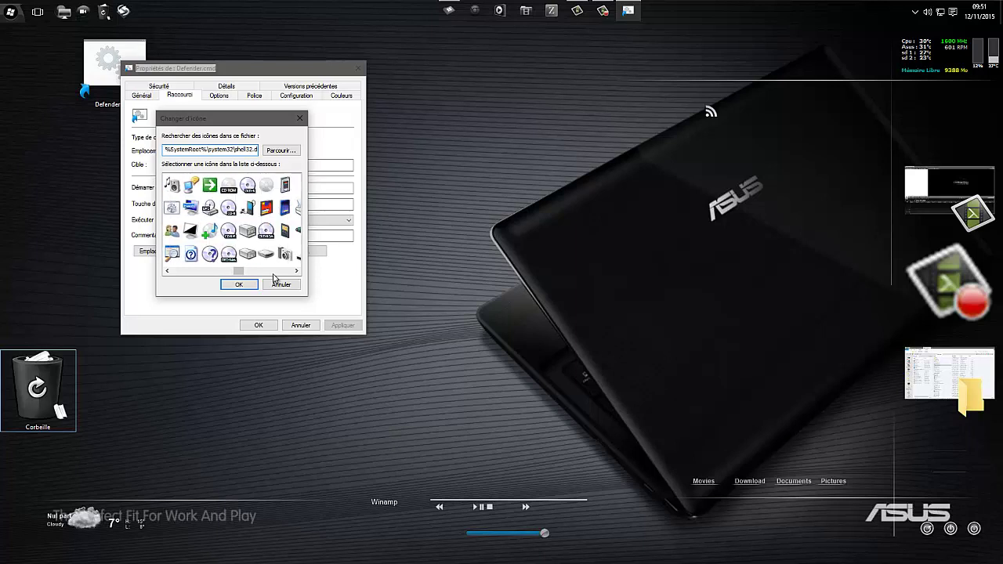
pyautogui.moveTo(238, 271); pyautogui.dragTo(259, 272)
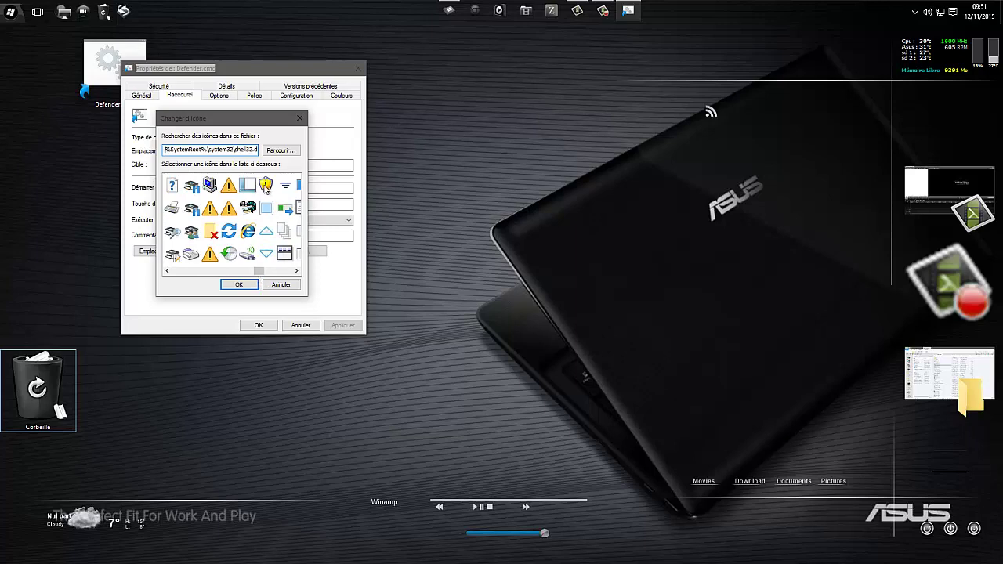
pyautogui.click(266, 186)
pyautogui.click(239, 285)
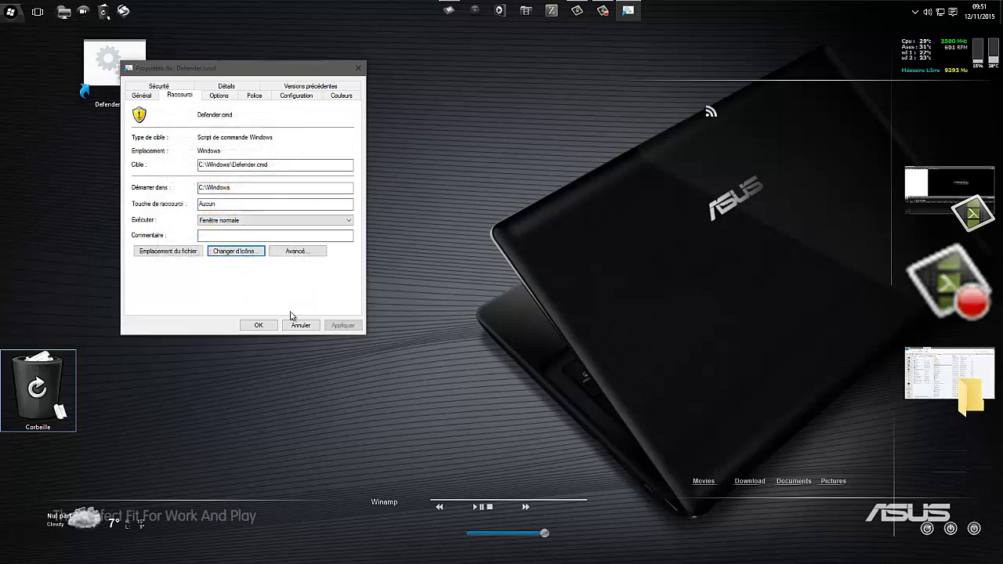
pyautogui.click(343, 325)
pyautogui.click(272, 327)
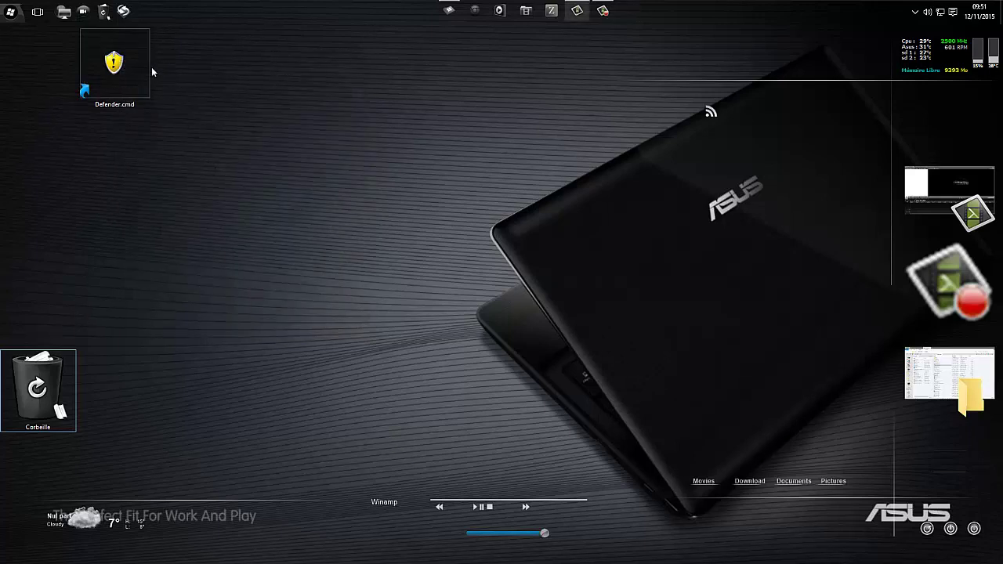
# - Open the sendto folder in File Explorer and move the desktop Defender.cmd shortcut into it
pyautogui.click(449, 11)
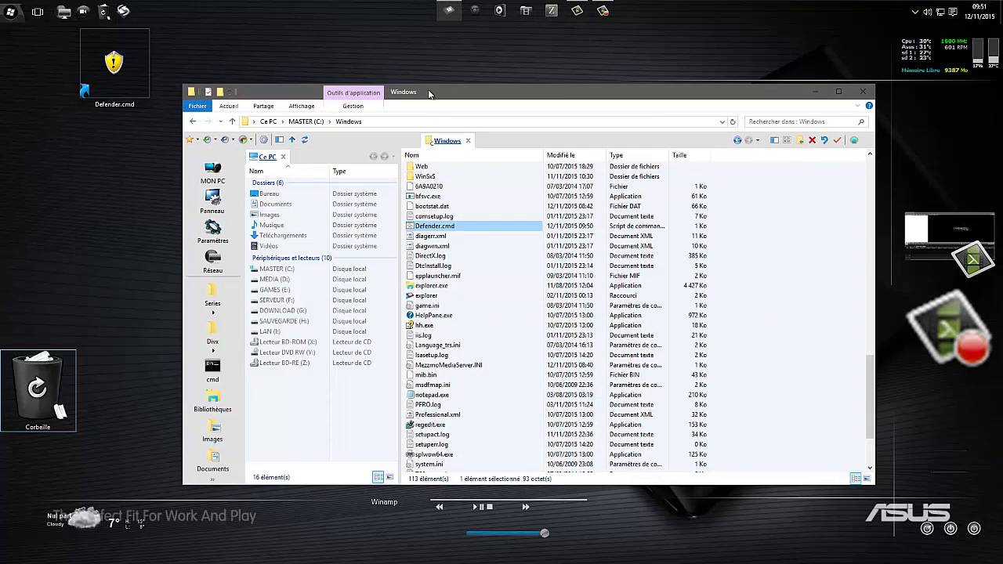
pyautogui.click(486, 120)
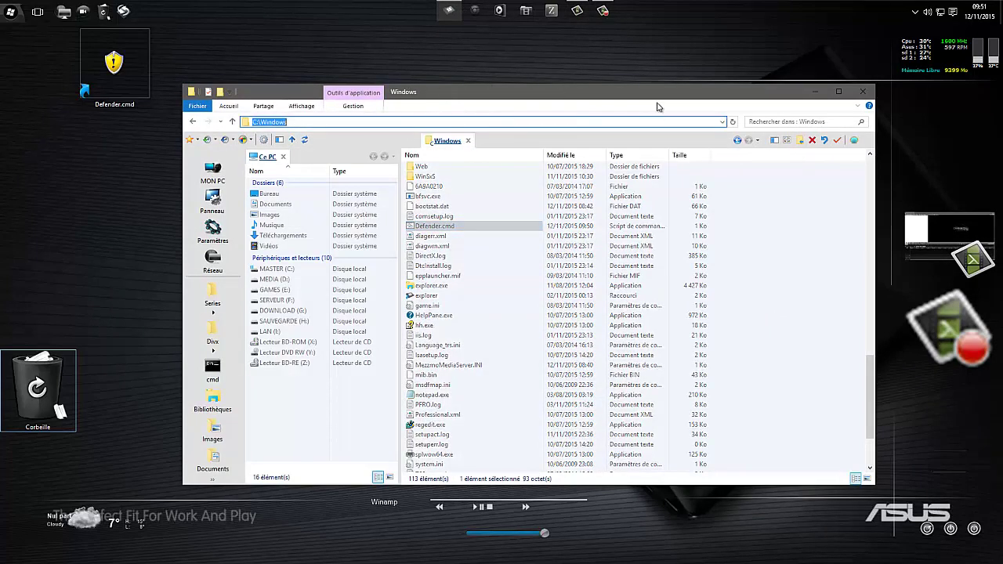
pyautogui.write('sendto')
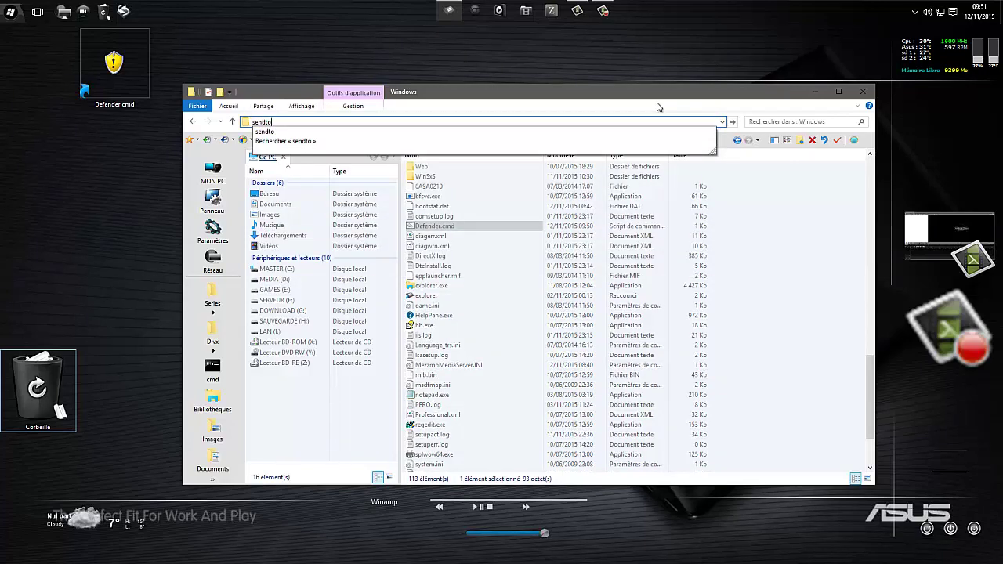
pyautogui.press('Return')
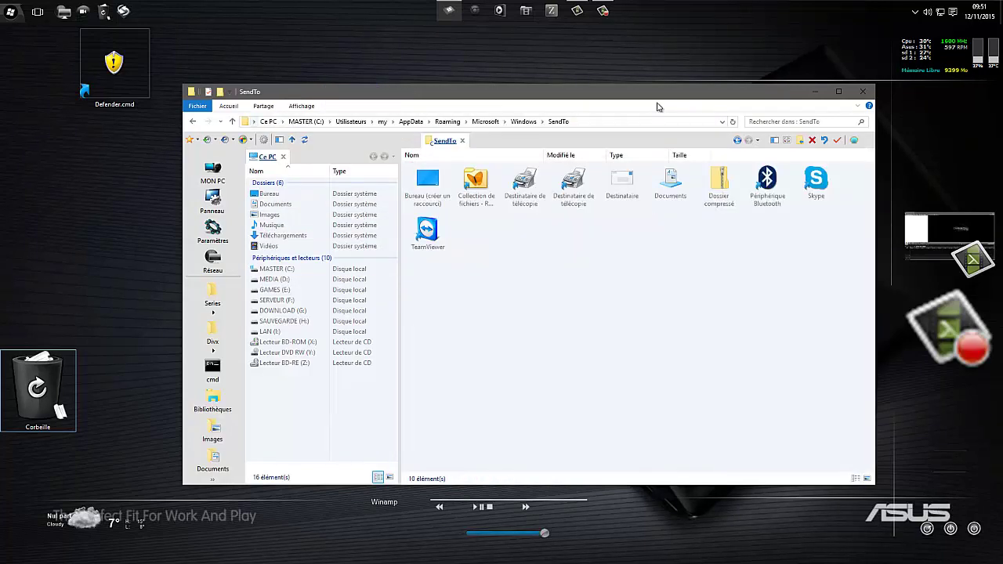
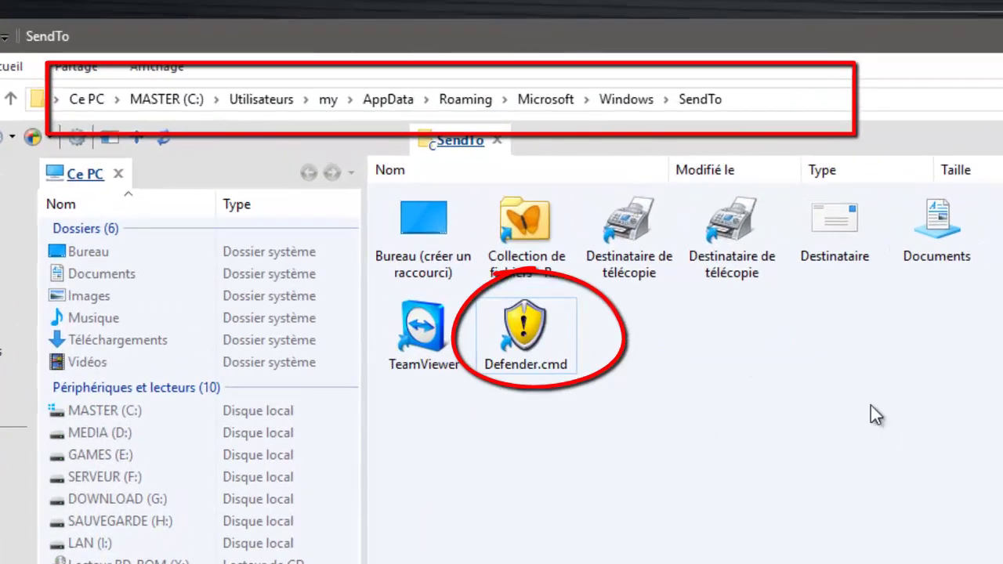
# - Open MASTER (C:) beside the SendTo folder and check the Windows folder's Send To destinations for the Defender.cmd entry
pyautogui.doubleClick(97, 412)
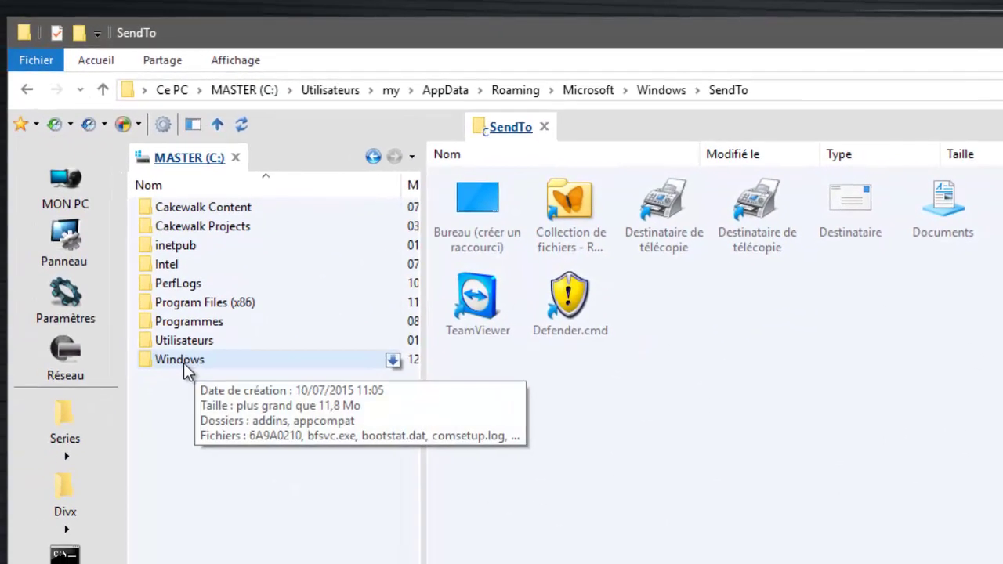
pyautogui.rightClick(183, 363)
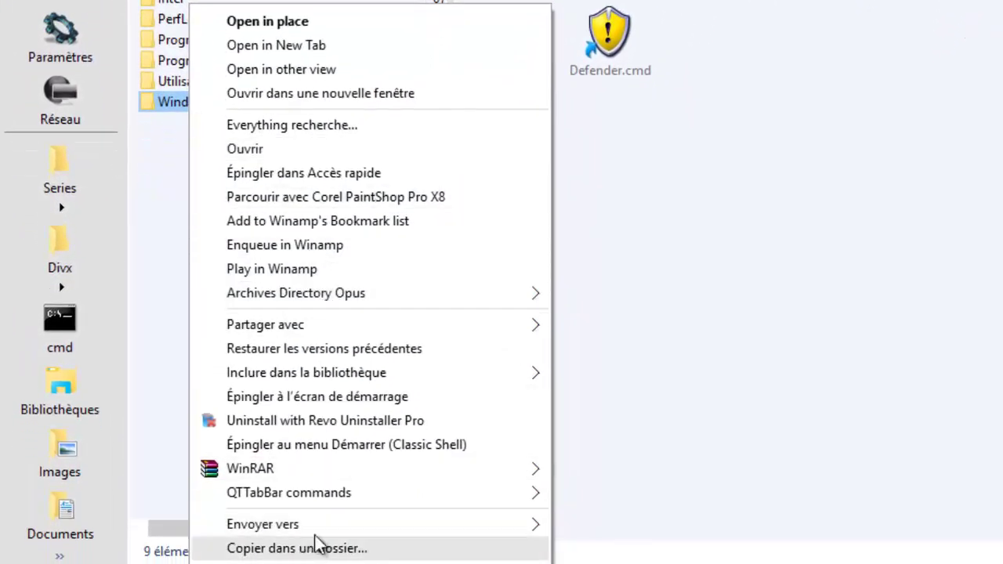
pyautogui.moveTo(309, 525)
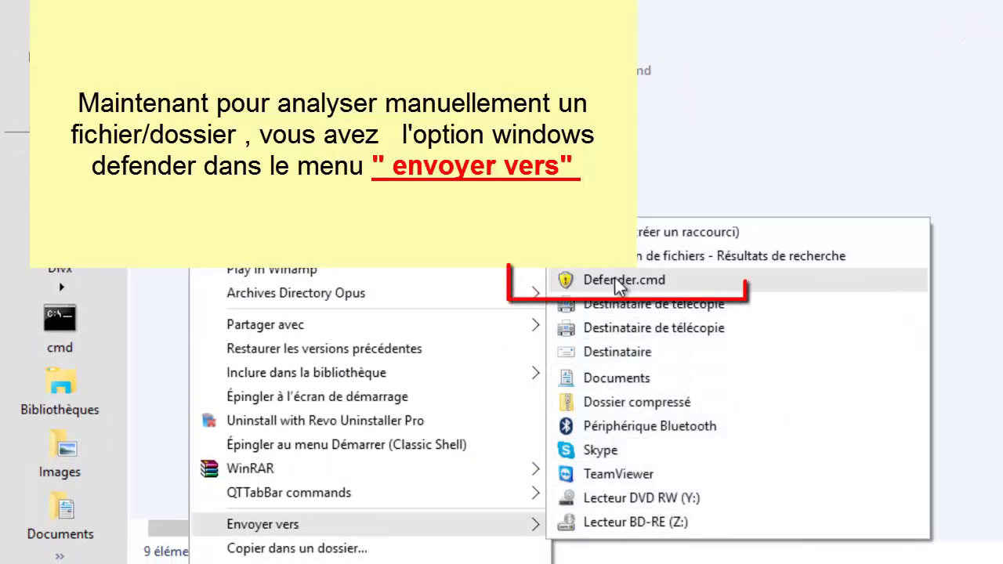
pyautogui.click(658, 286)
# - Rename the Defender.cmd shortcut in the SendTo folder as Defender
pyautogui.rightClick(589, 21)
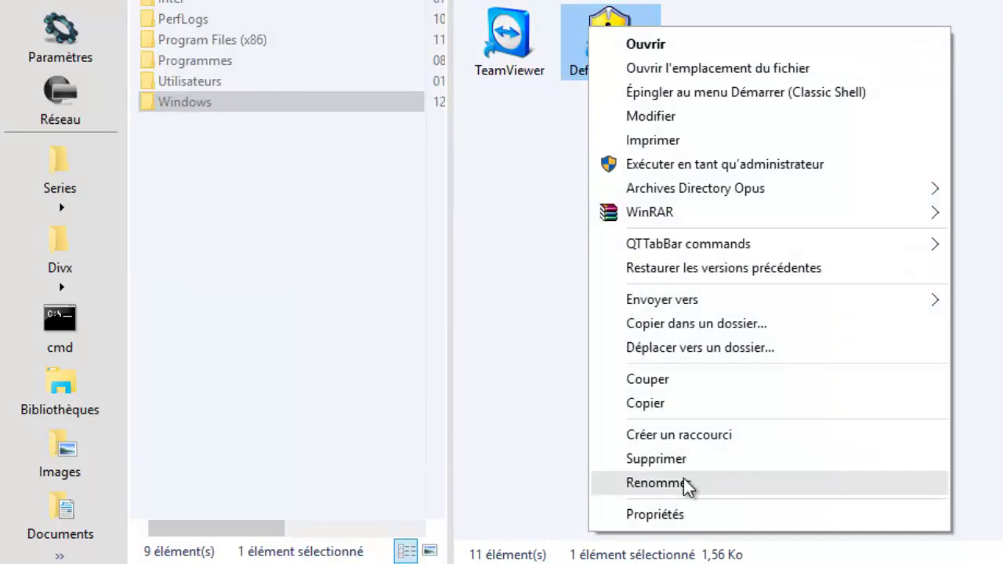
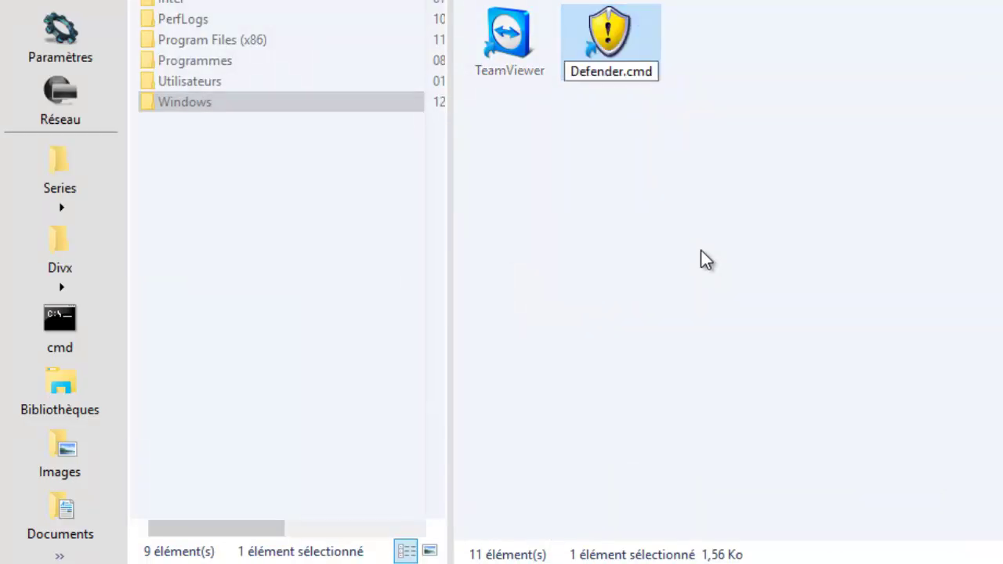
pyautogui.press('BackSpace')
pyautogui.press('BackSpace')
pyautogui.press('BackSpace')
pyautogui.press('BackSpace')
pyautogui.press('Return')
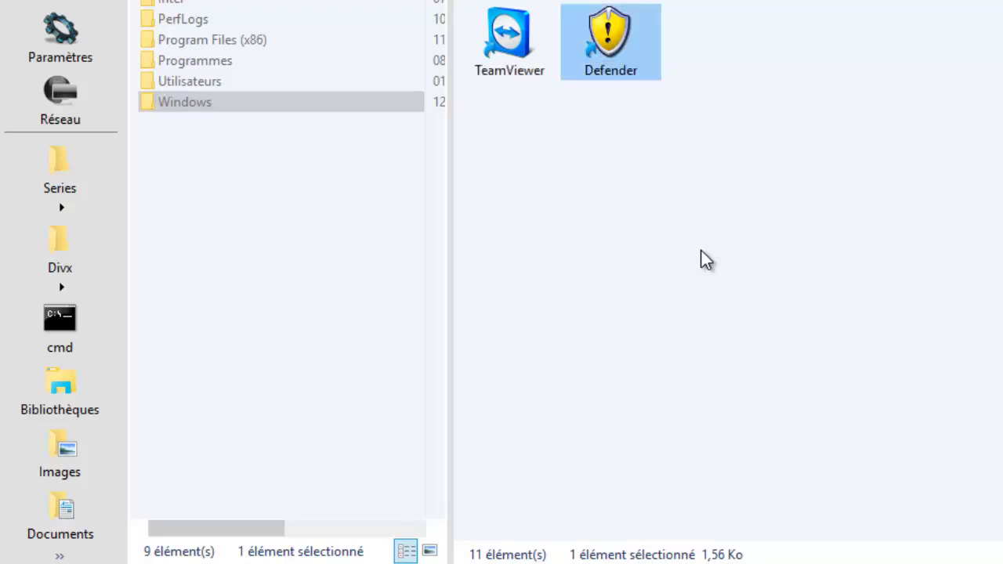
# - Start a scan of the Windows folder by sending it to Defender, and close the scan console and File Explorer windows
pyautogui.rightClick(197, 108)
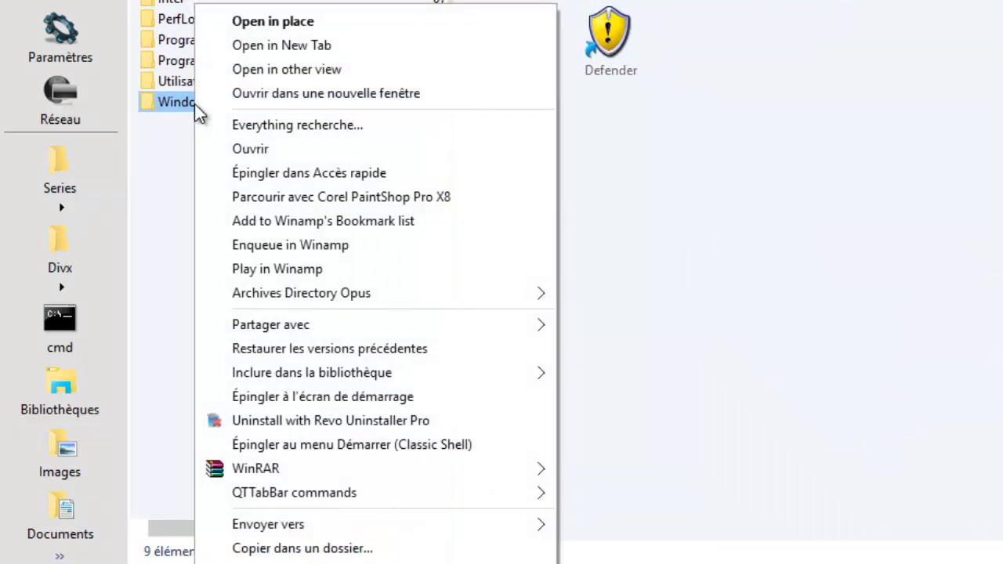
pyautogui.moveTo(271, 524)
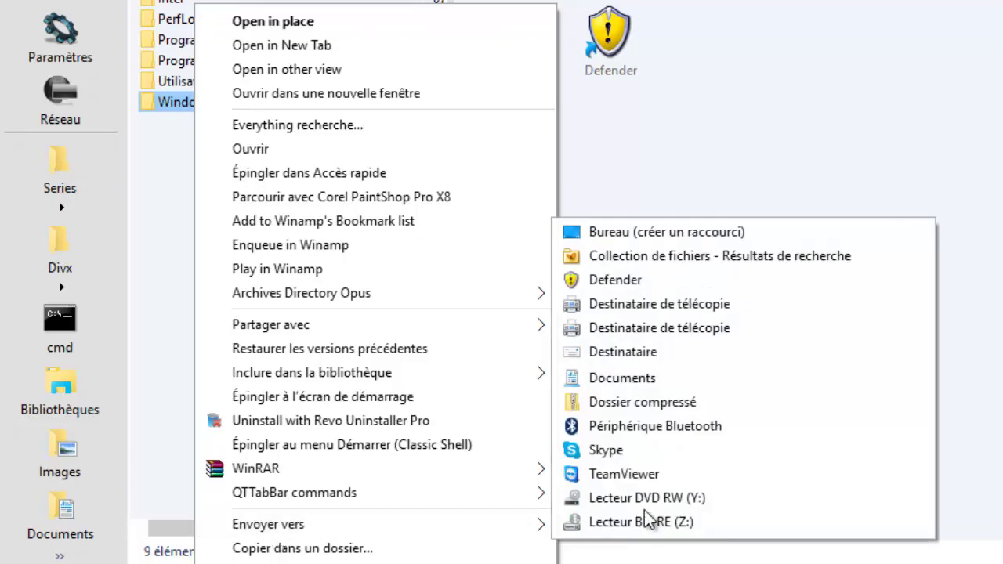
pyautogui.click(654, 281)
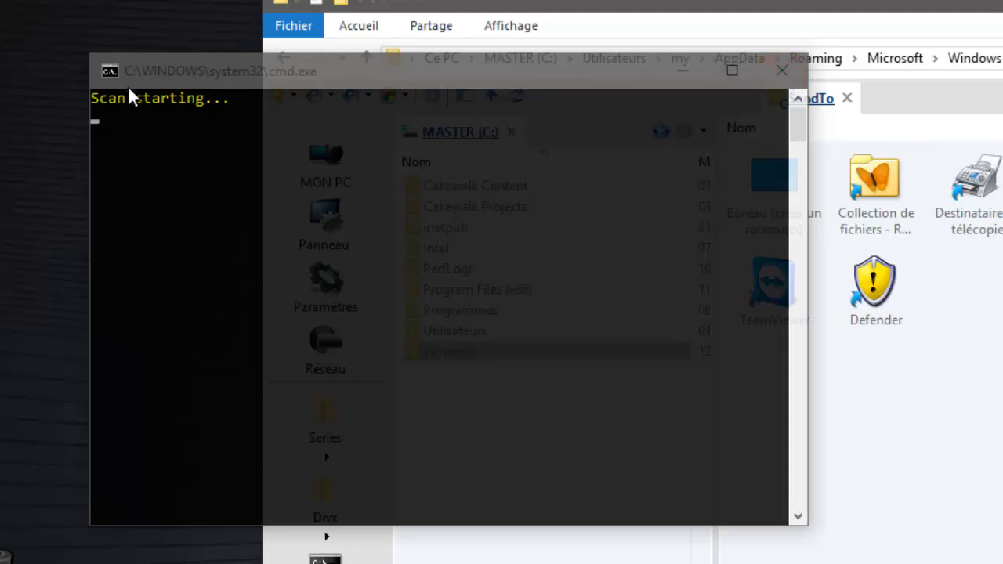
pyautogui.moveTo(495, 79); pyautogui.dragTo(871, 149)
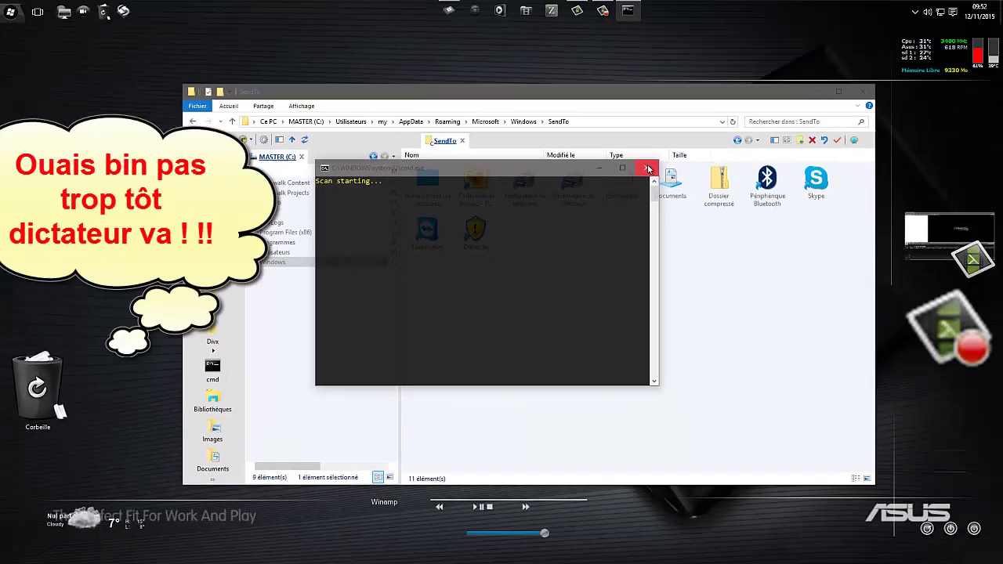
pyautogui.click(648, 167)
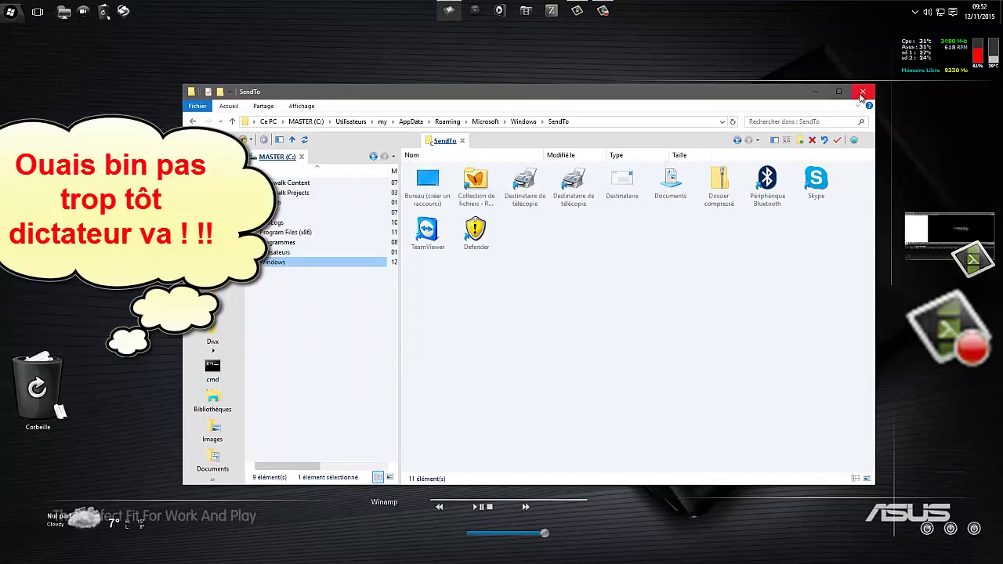
pyautogui.click(861, 93)
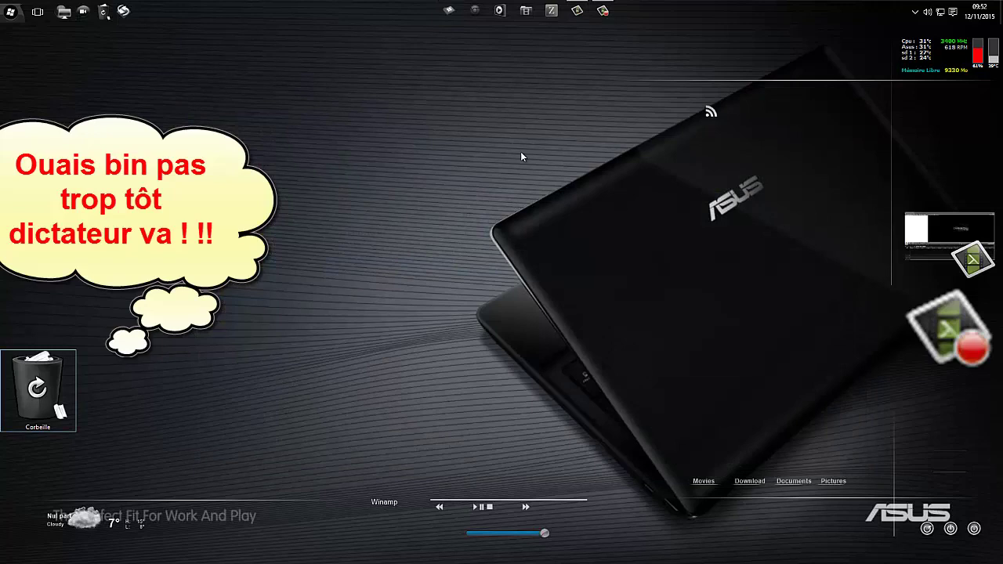